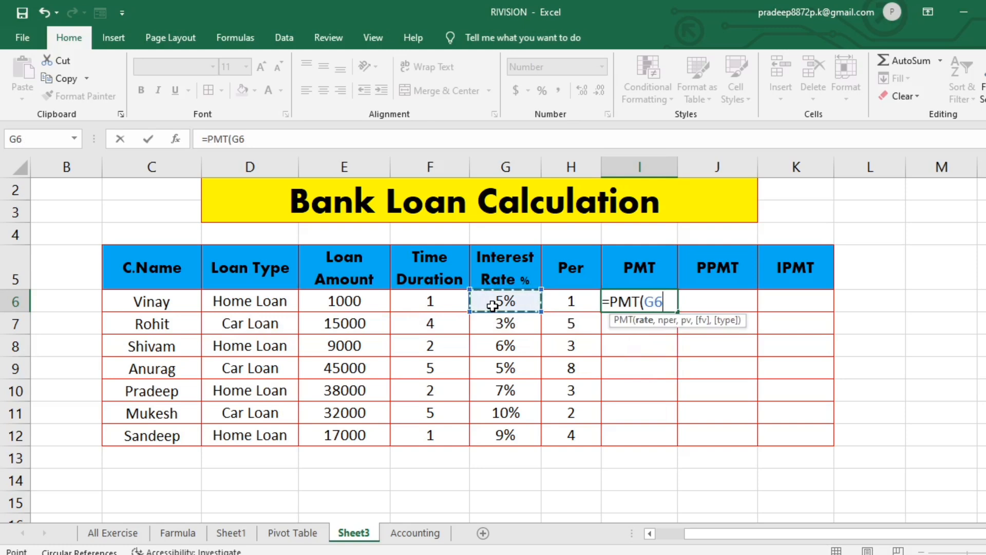
- Complete the PMT formula in I6 with rate G6/12, nper F6*12 and a negative loan amount, giving =PMT(G6/12,F6*12,-E6)
{"action": "type", "text": "/1"}
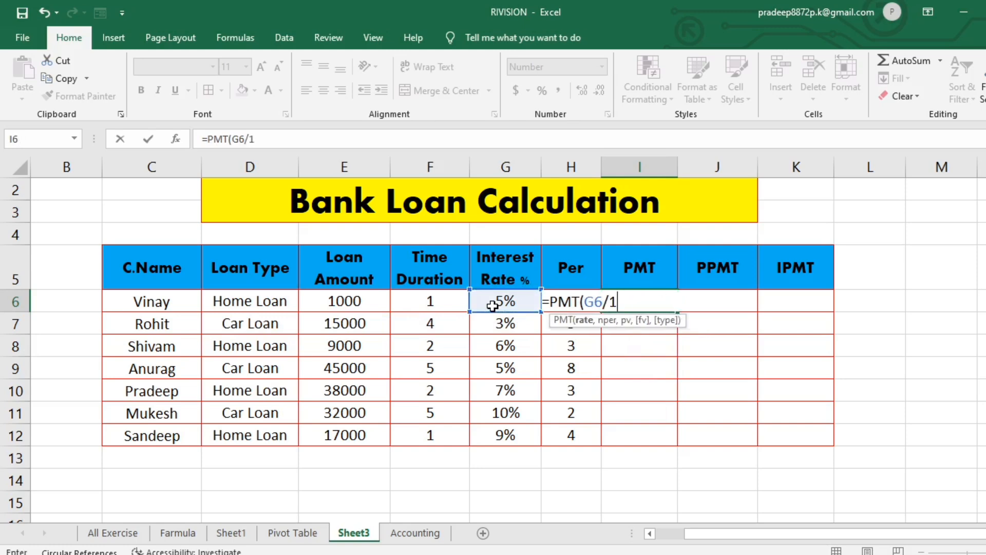
{"action": "type", "text": "2,"}
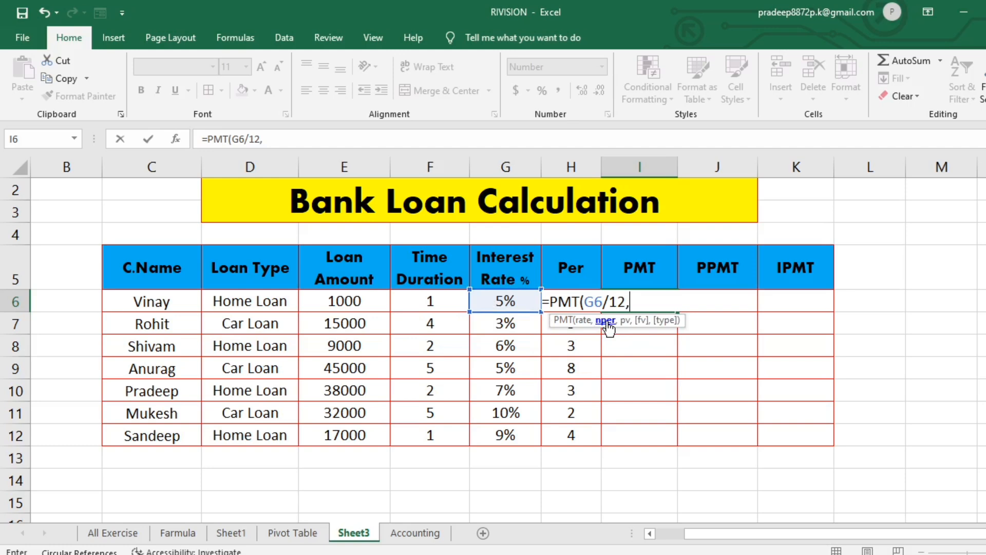
{"action": "left_click", "coordinate": [427, 304]}
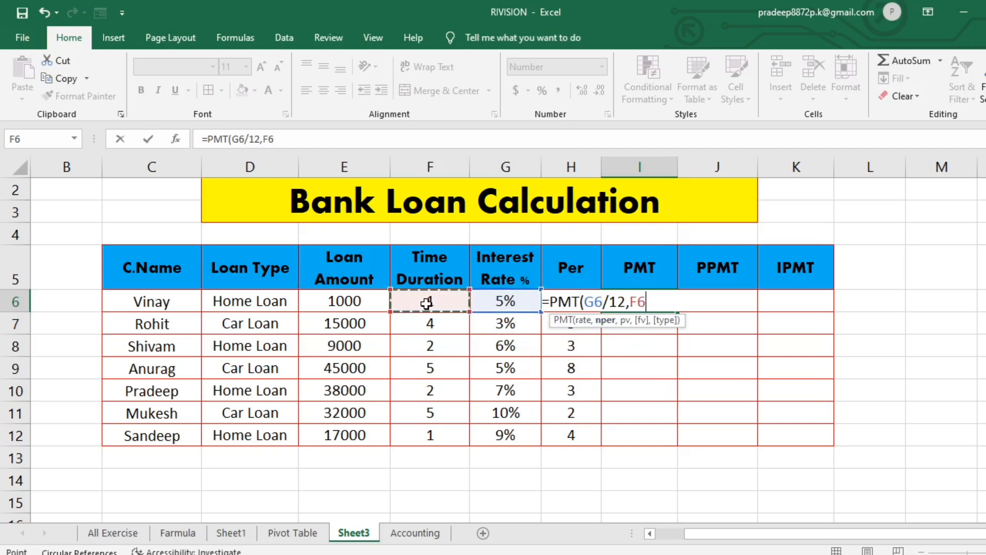
{"action": "type", "text": "*"}
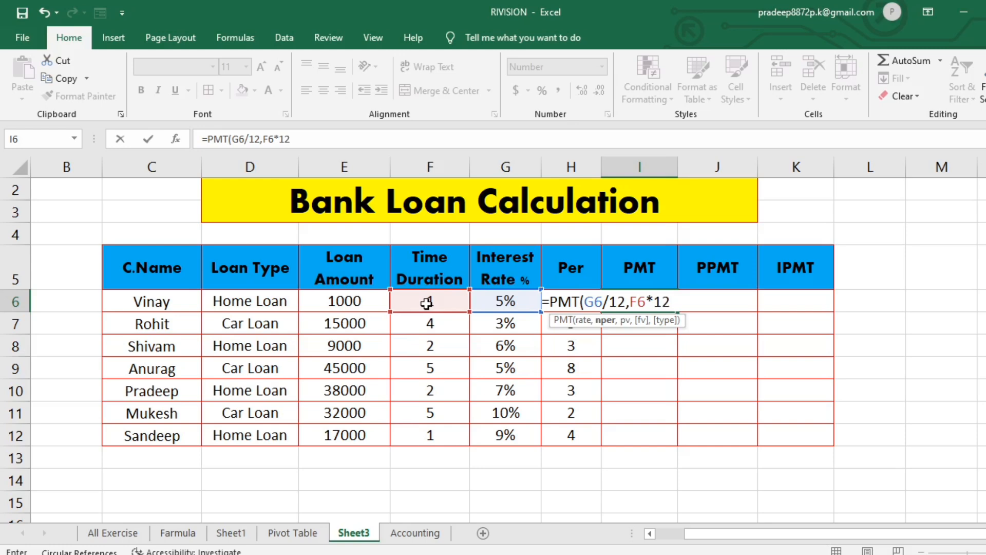
{"action": "type", "text": "12,"}
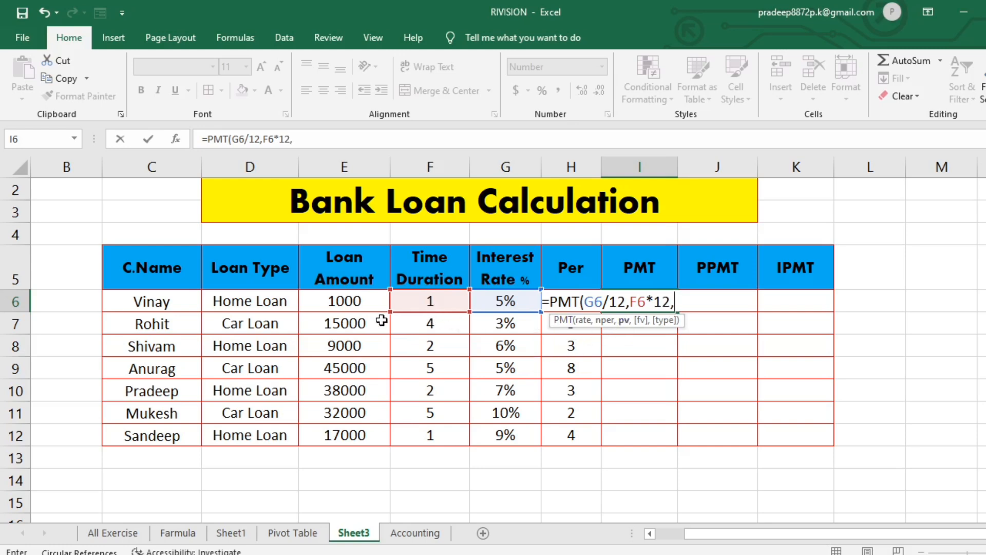
{"action": "left_click", "coordinate": [343, 303]}
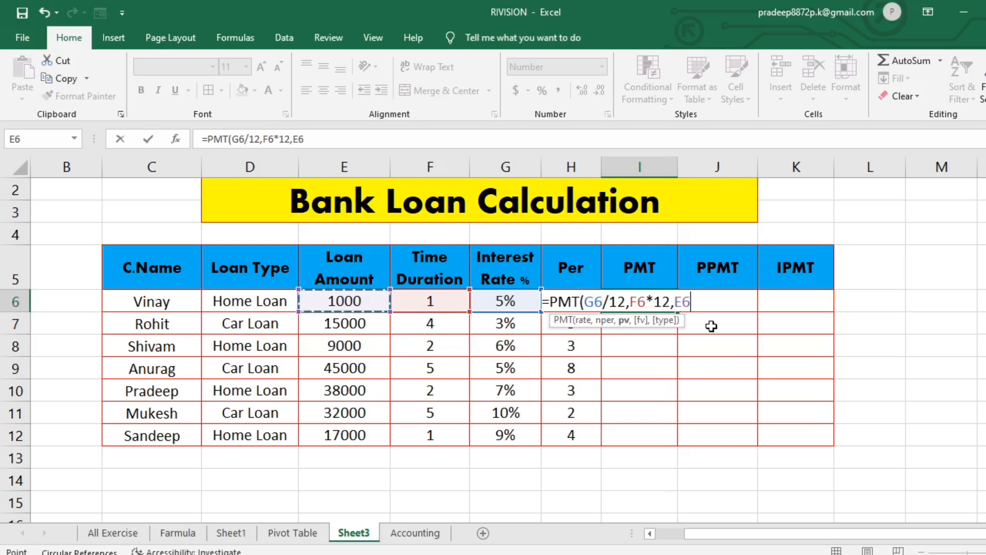
{"action": "type", "text": ")"}
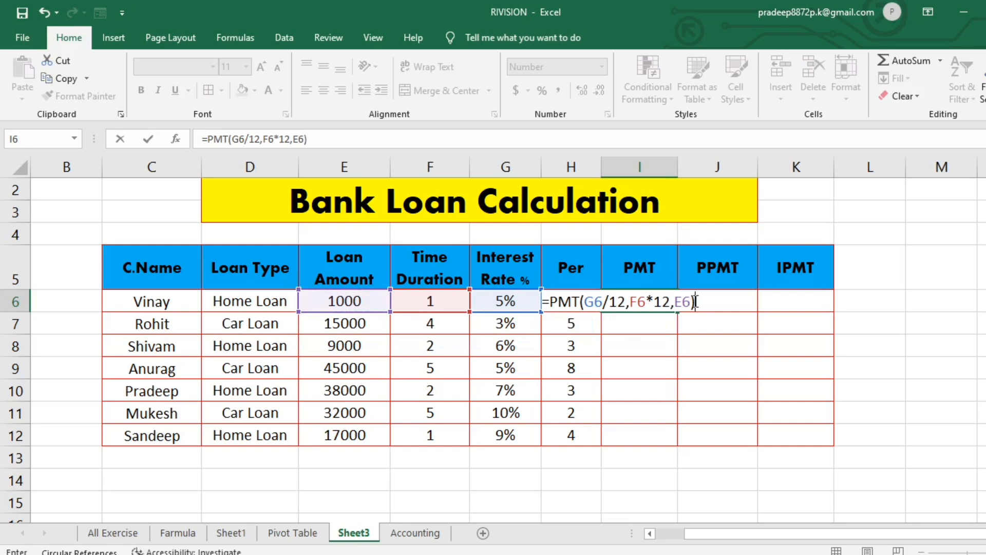
{"action": "left_click", "coordinate": [676, 302]}
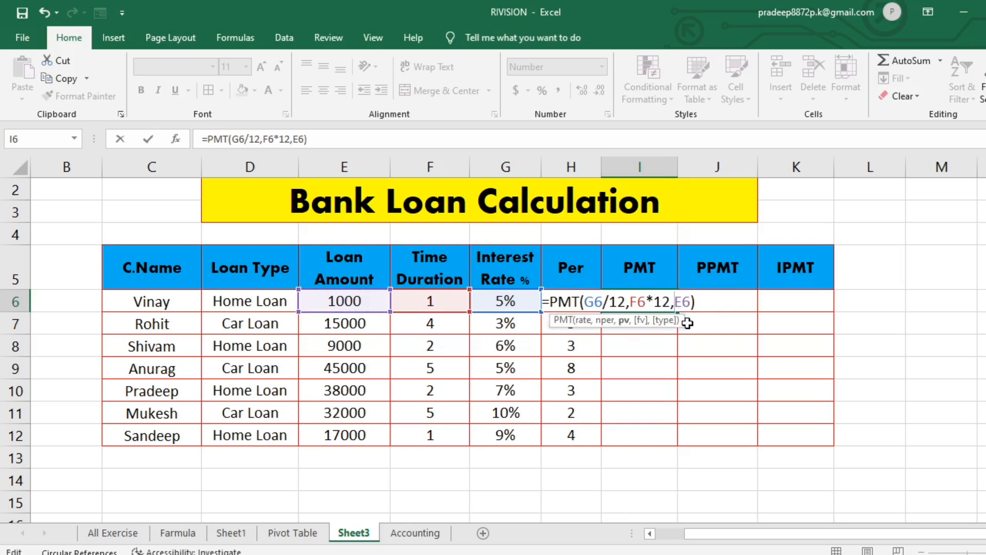
{"action": "type", "text": "-"}
{"action": "key", "text": "Return"}
- Fill the PMT formula from I6 down through I12
{"action": "left_click", "coordinate": [662, 303]}
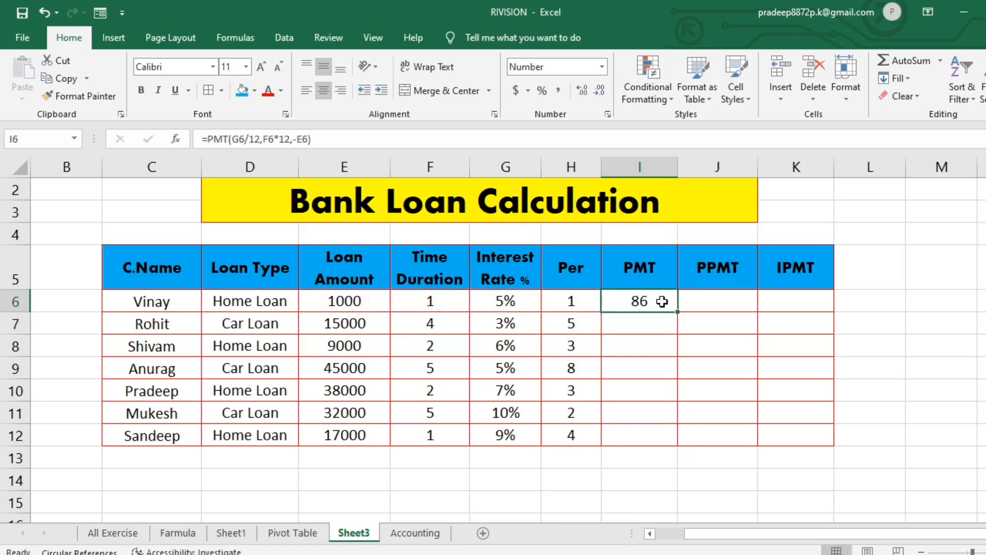
{"action": "left_click_drag", "start_coordinate": [679, 312], "coordinate": [677, 438]}
{"action": "left_click", "coordinate": [732, 454]}
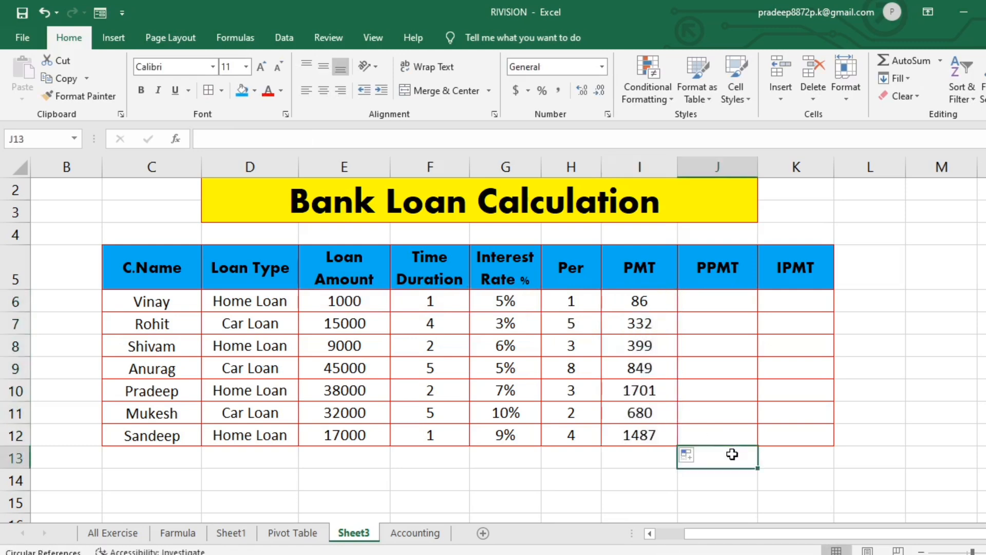
- Begin a PPMT formula in J6 with G6/12 as the rate and H6 as the period
{"action": "left_click", "coordinate": [709, 306]}
{"action": "type", "text": "="}
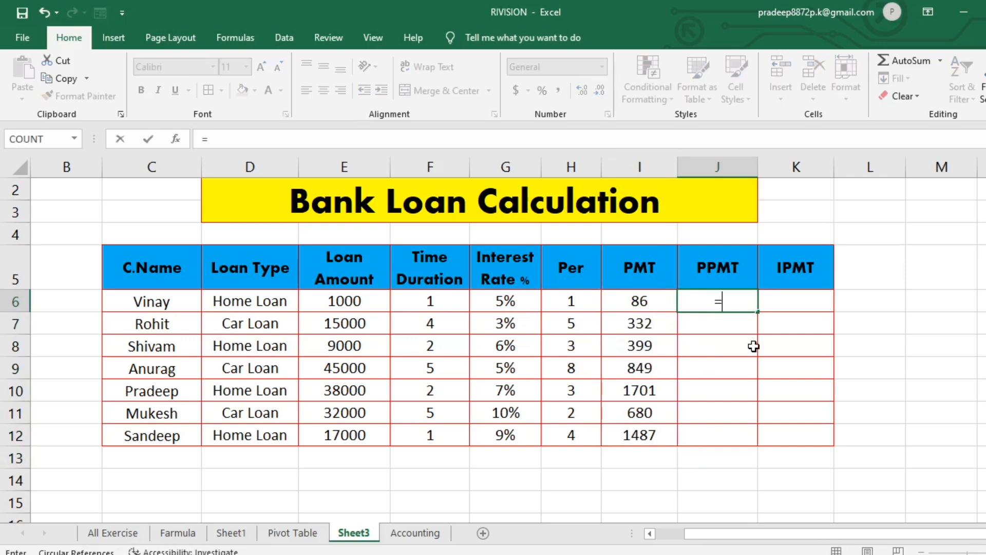
{"action": "type", "text": "ppm"}
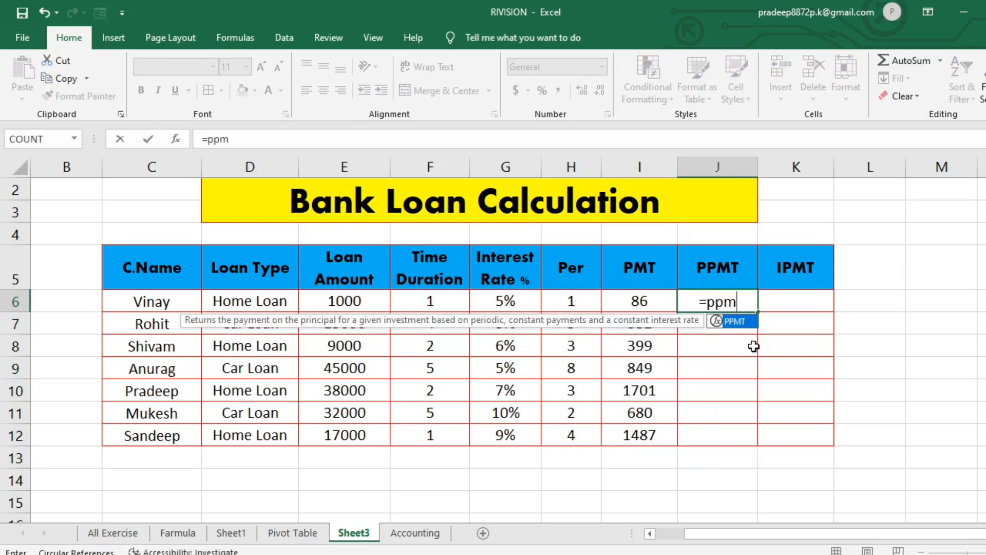
{"action": "key", "text": "Tab"}
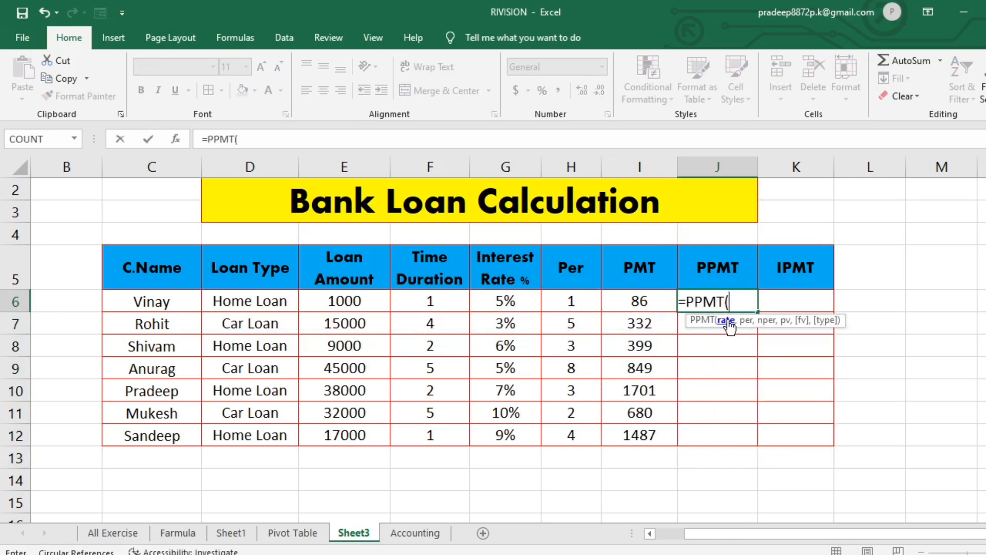
{"action": "left_click", "coordinate": [499, 302]}
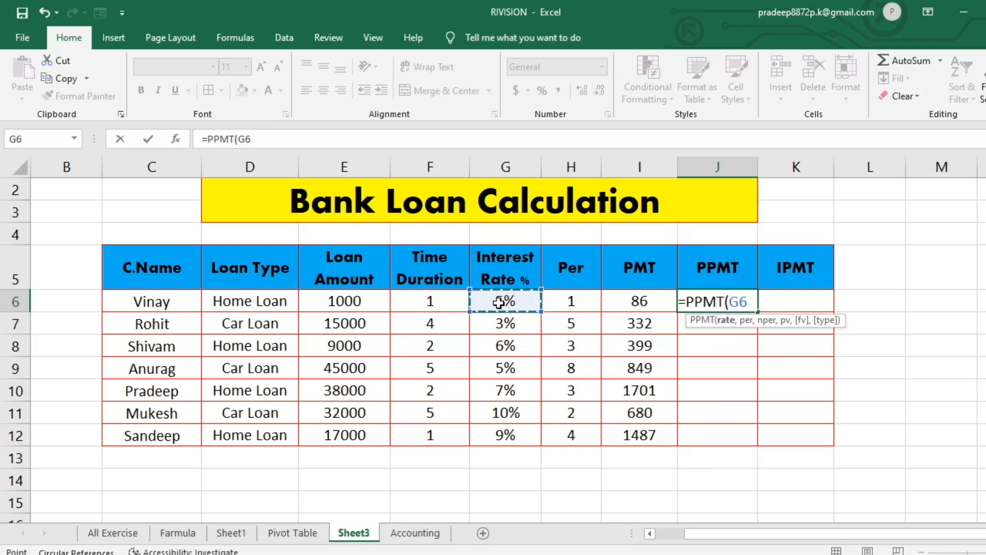
{"action": "type", "text": "/12"}
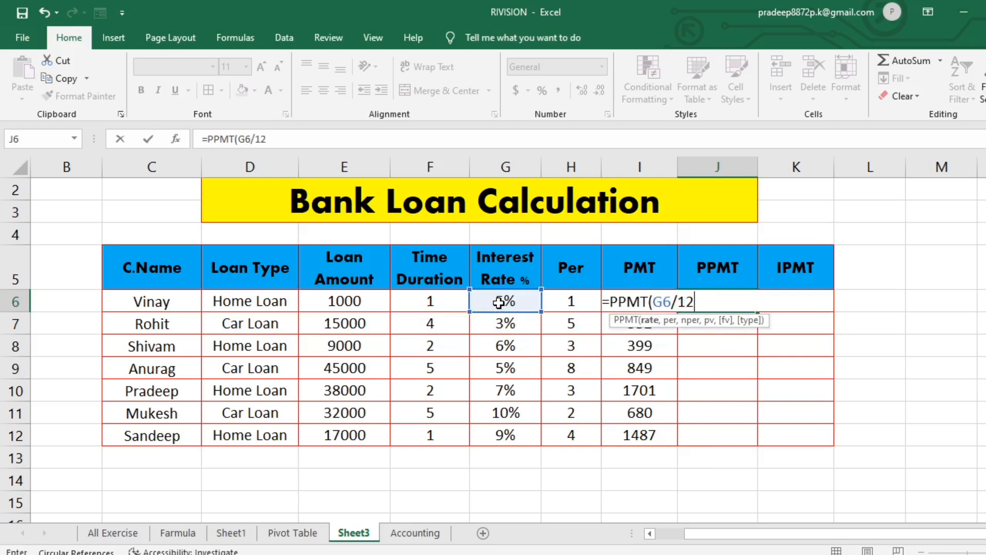
{"action": "type", "text": ","}
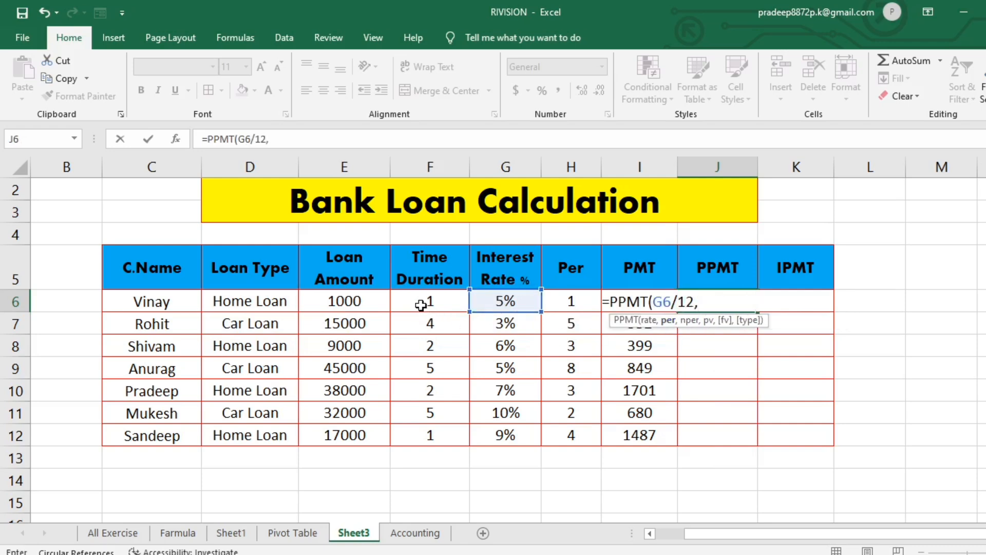
{"action": "left_click", "coordinate": [572, 303]}
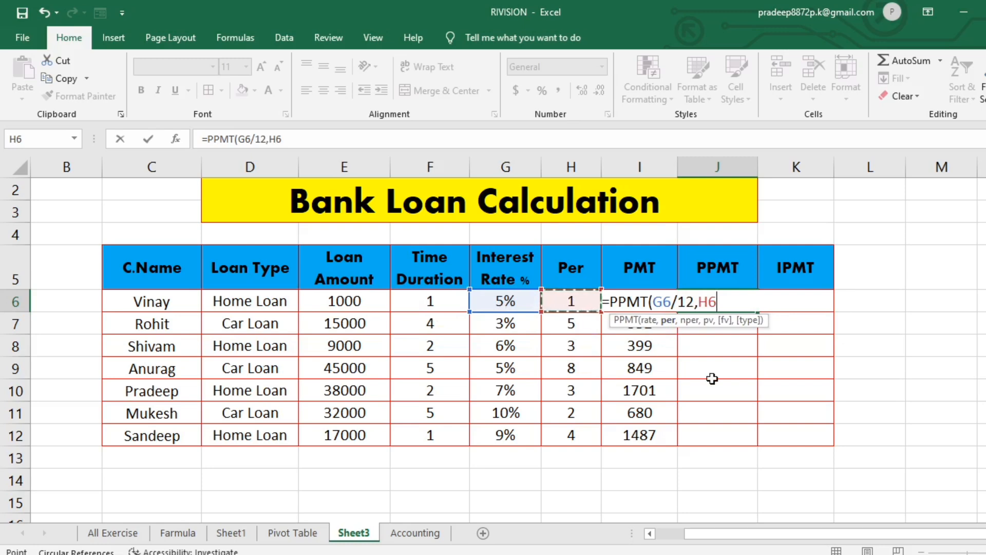
{"action": "type", "text": ","}
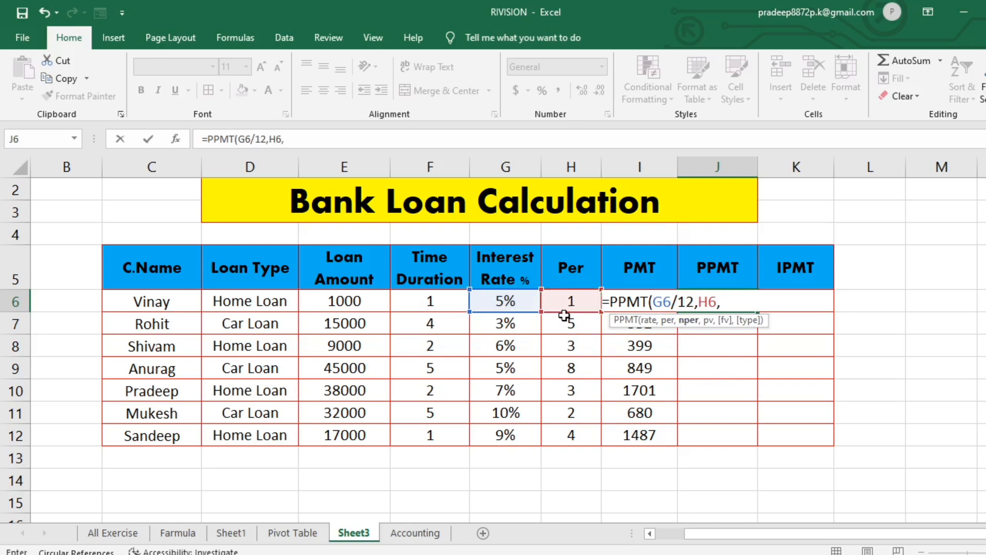
- Finish the PPMT formula in J6 with F6*12 as nper and -E6 as the present value
{"action": "left_click", "coordinate": [422, 302]}
{"action": "type", "text": "*"}
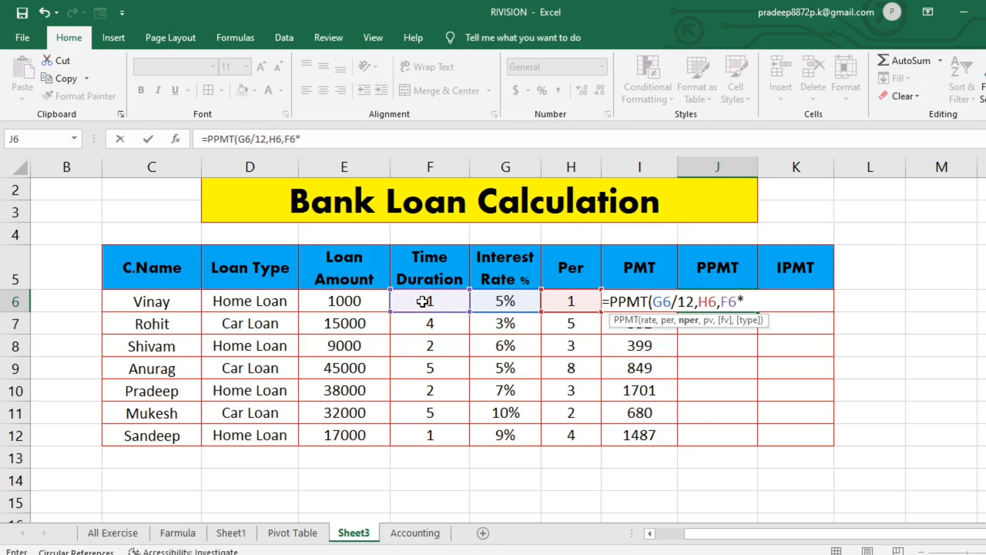
{"action": "type", "text": "12,"}
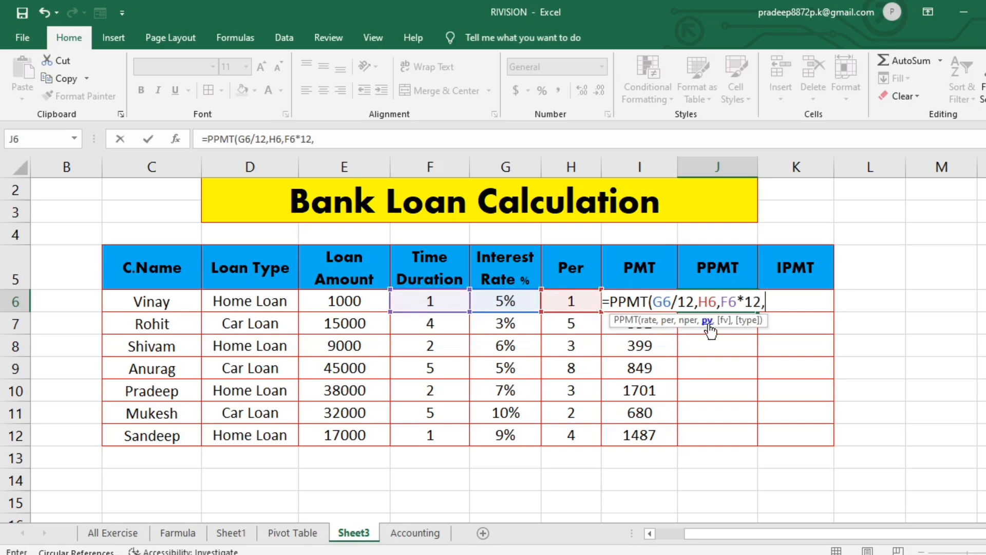
{"action": "left_click", "coordinate": [351, 306]}
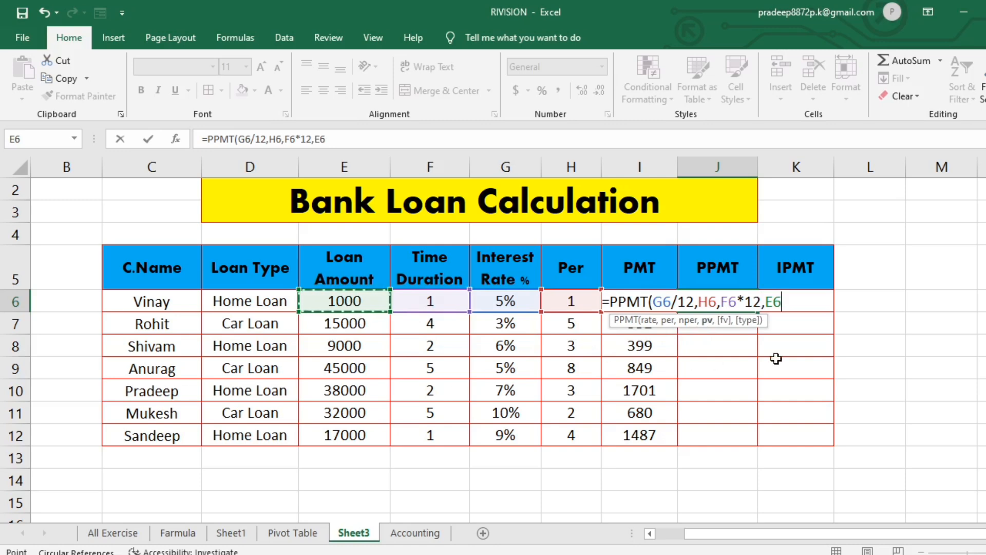
{"action": "type", "text": ")"}
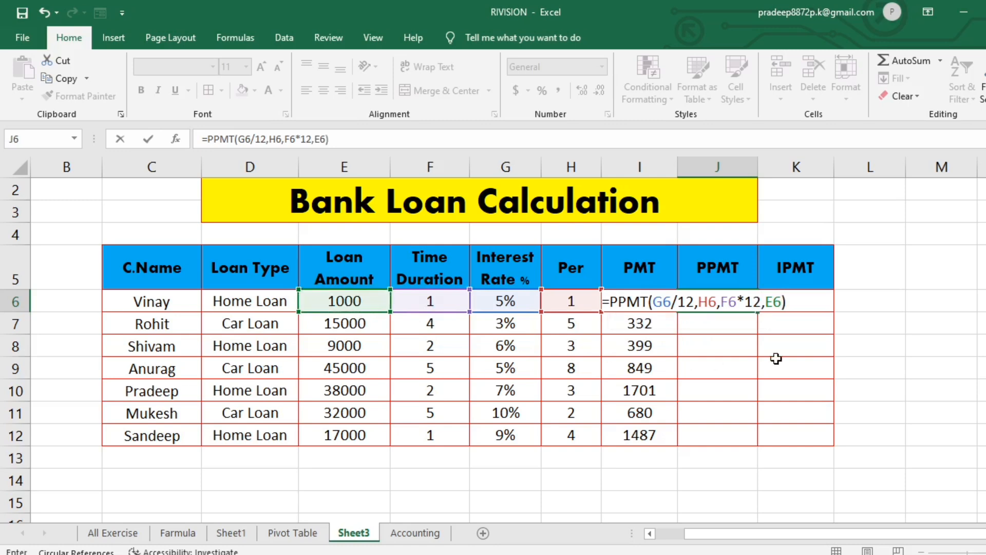
{"action": "left_click", "coordinate": [767, 303]}
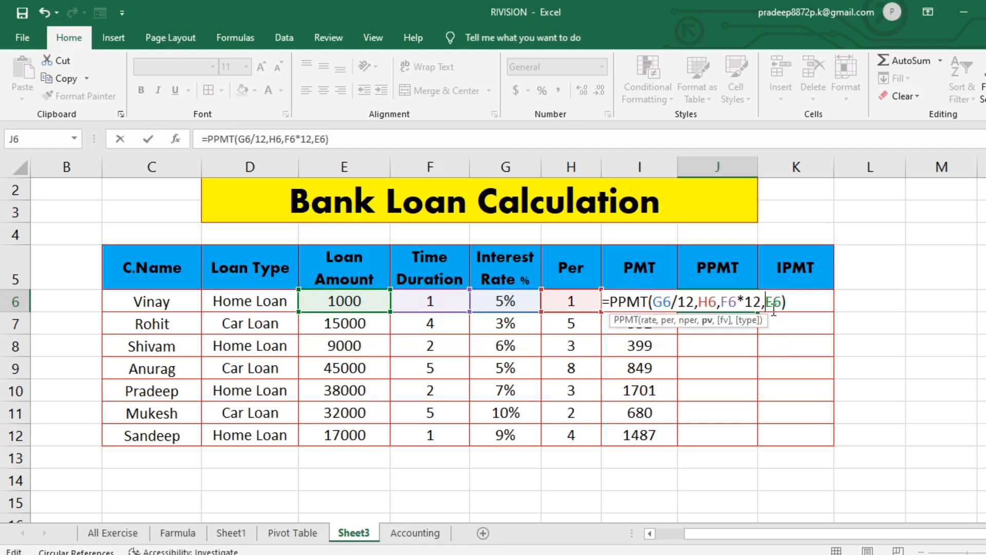
{"action": "type", "text": "-"}
{"action": "key", "text": "Return"}
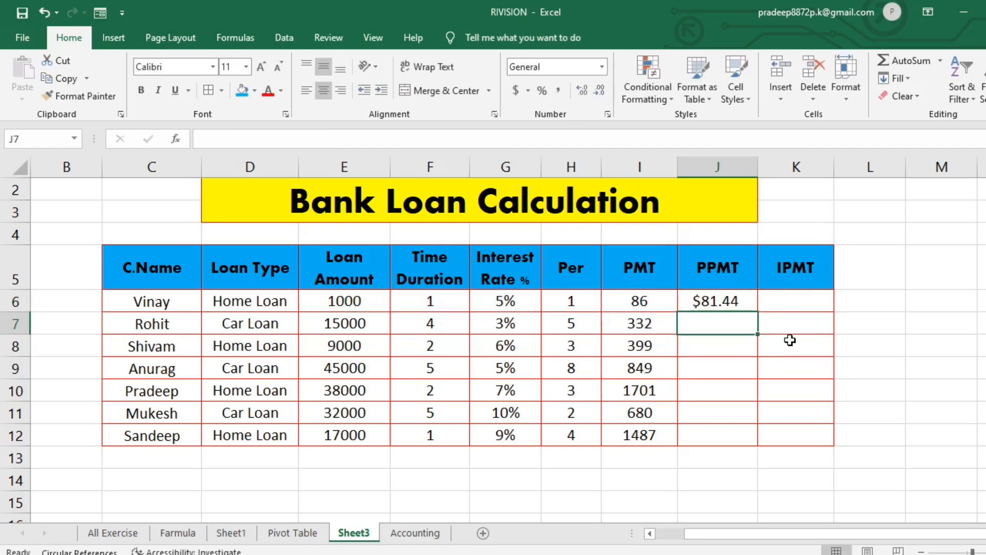
- Change J6 from currency to a plain number without decimals and fill its PPMT formula down through J12
{"action": "left_click", "coordinate": [730, 302]}
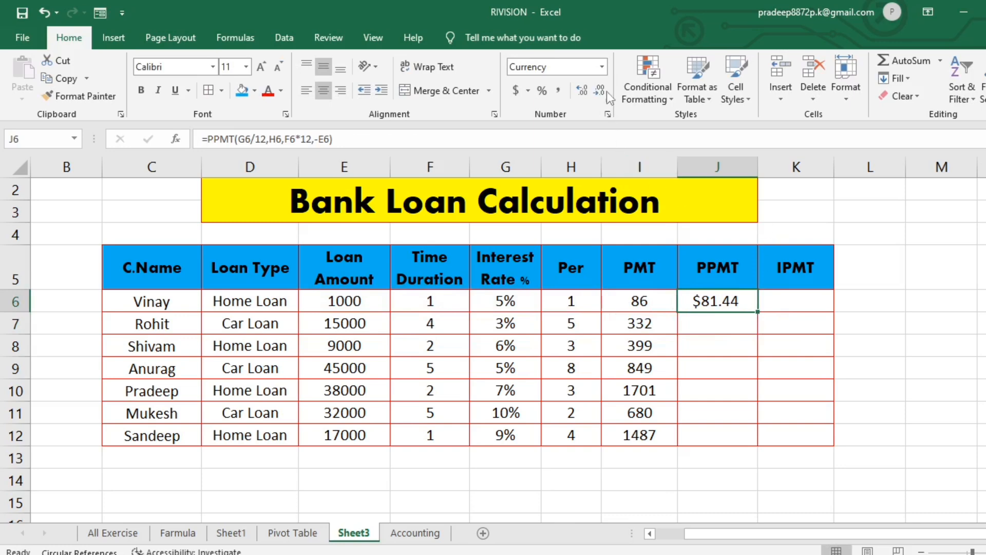
{"action": "left_click", "coordinate": [600, 67]}
{"action": "left_click", "coordinate": [563, 95]}
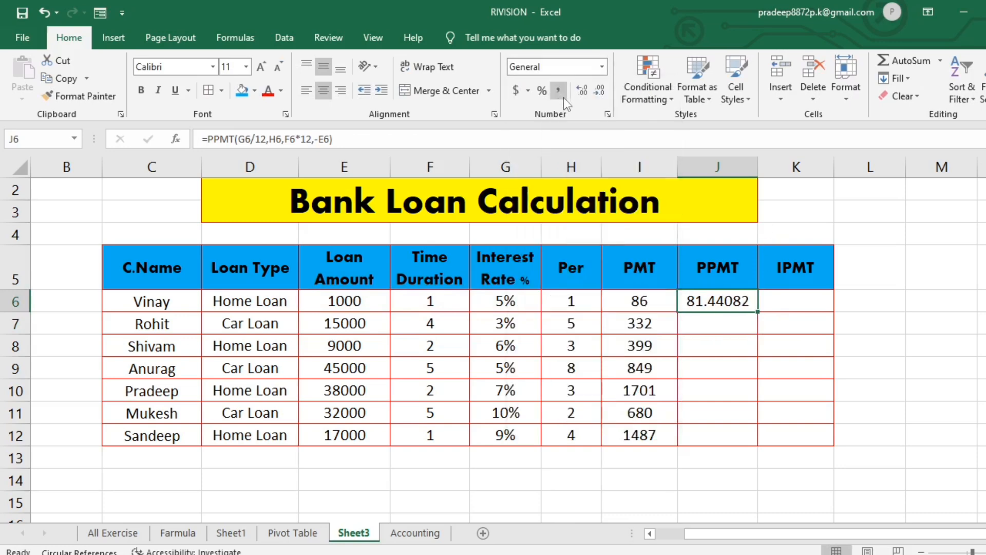
{"action": "left_click", "coordinate": [605, 95]}
{"action": "left_click", "coordinate": [605, 95]}
{"action": "left_click", "coordinate": [605, 95]}
{"action": "left_click", "coordinate": [605, 95]}
{"action": "left_click", "coordinate": [605, 95]}
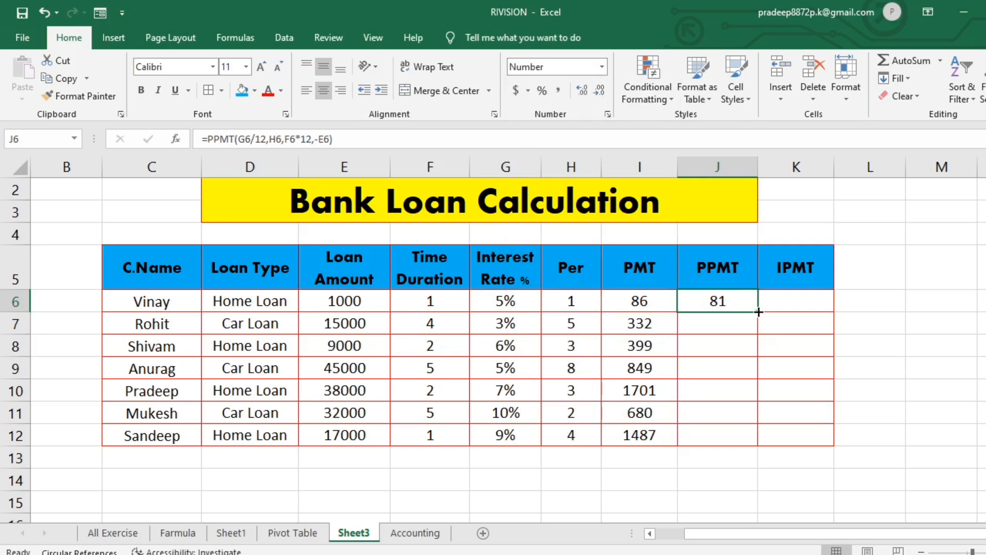
{"action": "left_click_drag", "start_coordinate": [759, 311], "coordinate": [759, 436]}
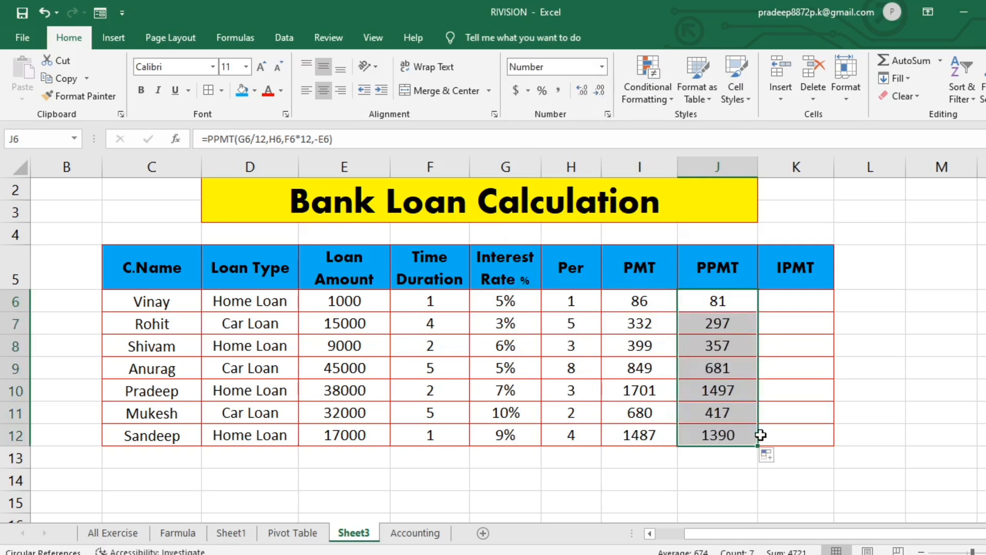
{"action": "left_click", "coordinate": [816, 471]}
- Begin an IPMT formula in K6 with G6/12 as the rate and H6 as the period
{"action": "left_click", "coordinate": [791, 295]}
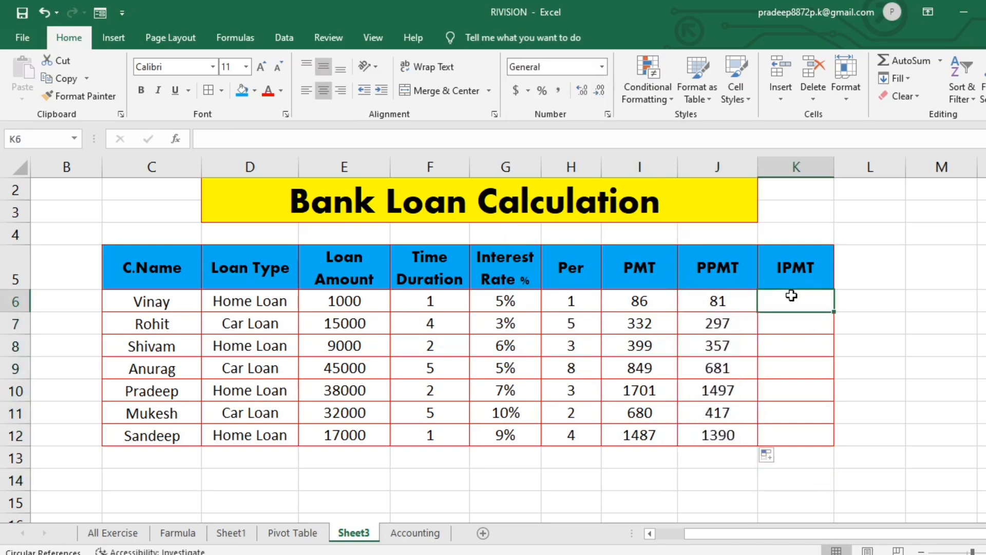
{"action": "type", "text": "="}
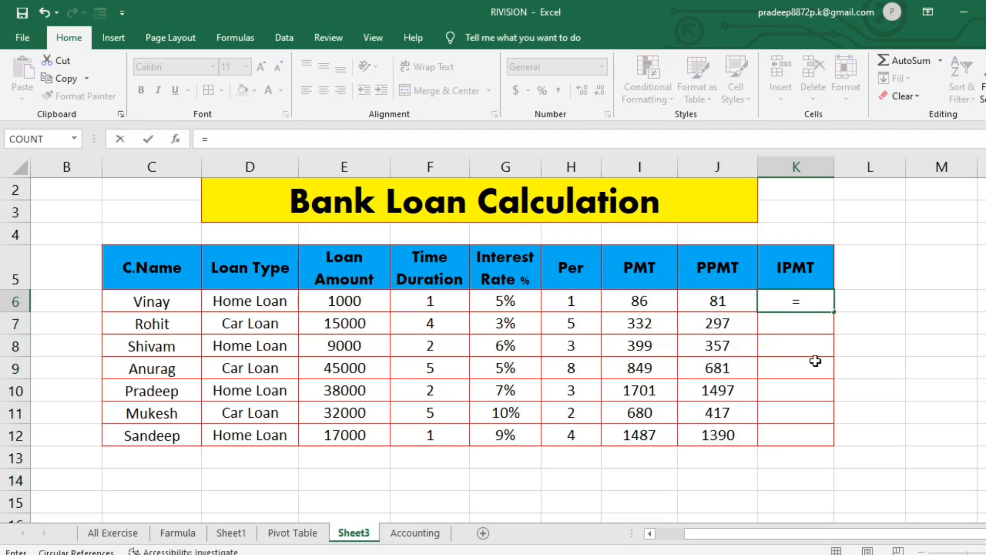
{"action": "type", "text": "pp"}
{"action": "key", "text": "BackSpace"}
{"action": "key", "text": "BackSpace"}
{"action": "type", "text": "ip"}
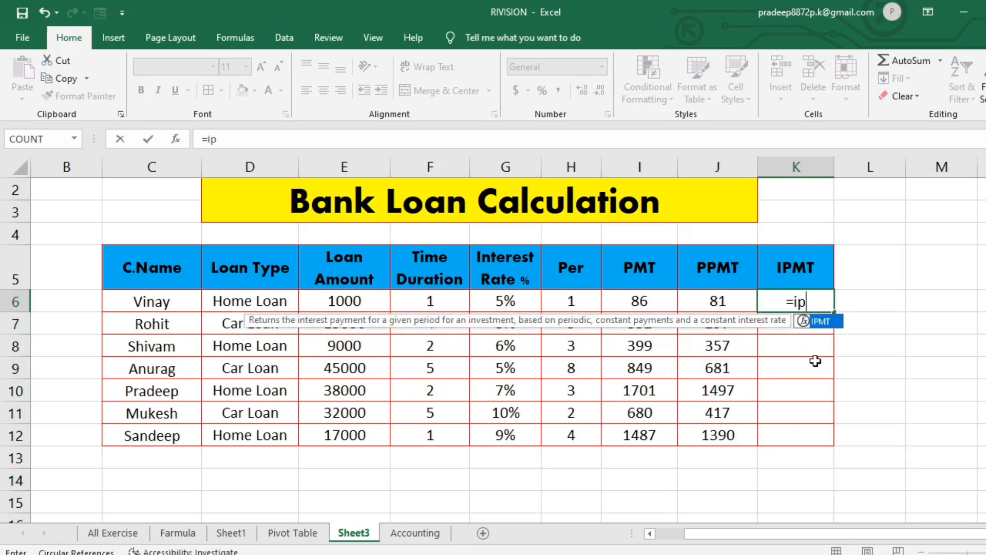
{"action": "key", "text": "Tab"}
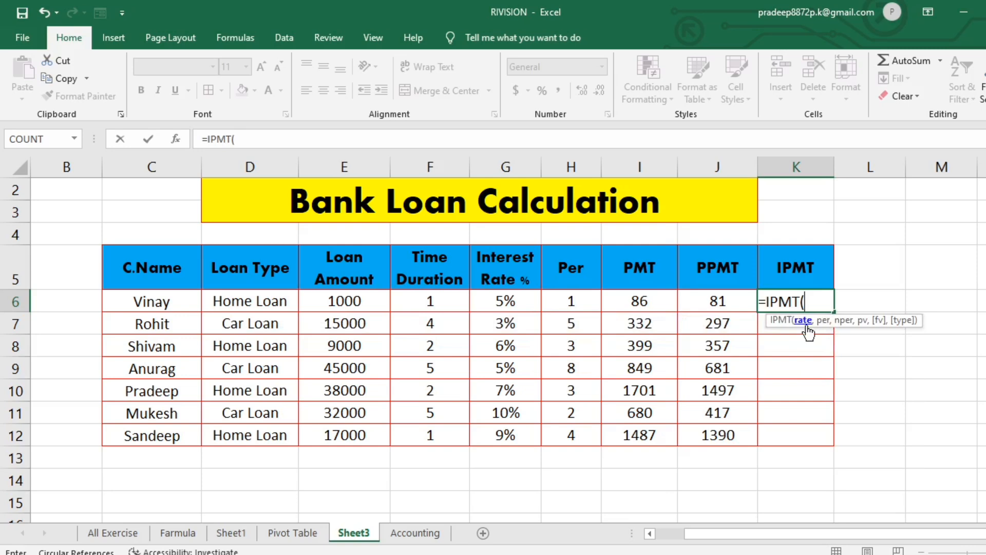
{"action": "left_click", "coordinate": [504, 303]}
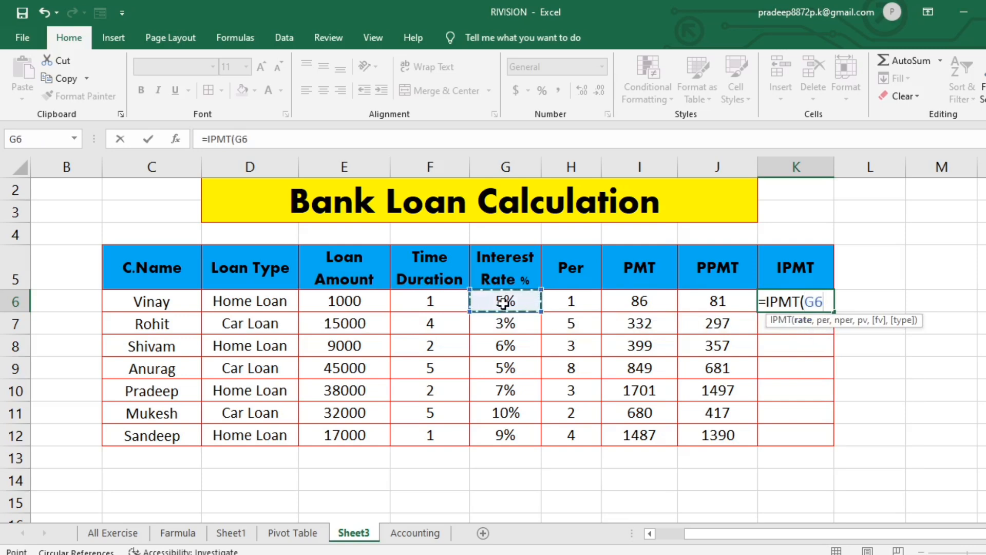
{"action": "type", "text": "/12"}
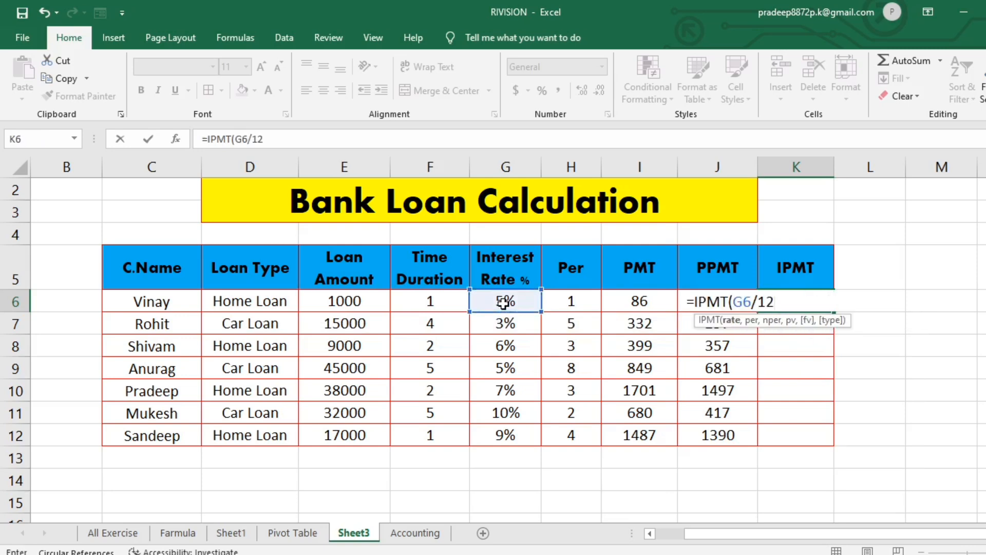
{"action": "type", "text": ","}
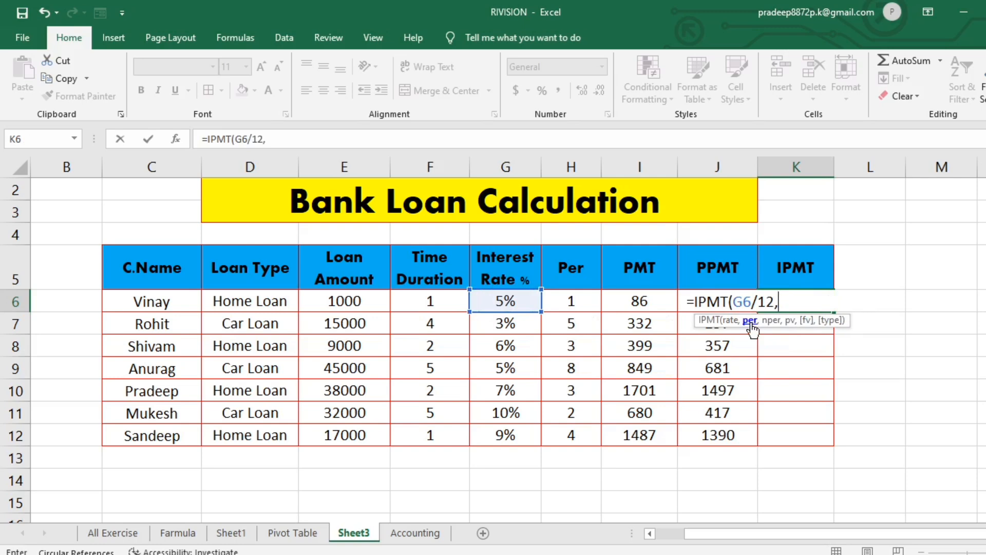
{"action": "left_click", "coordinate": [569, 301]}
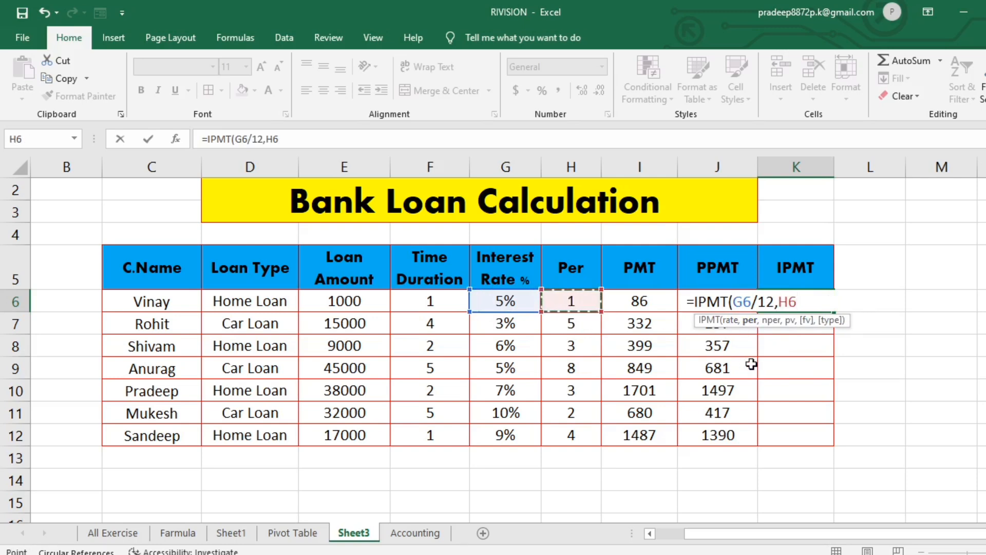
{"action": "type", "text": ","}
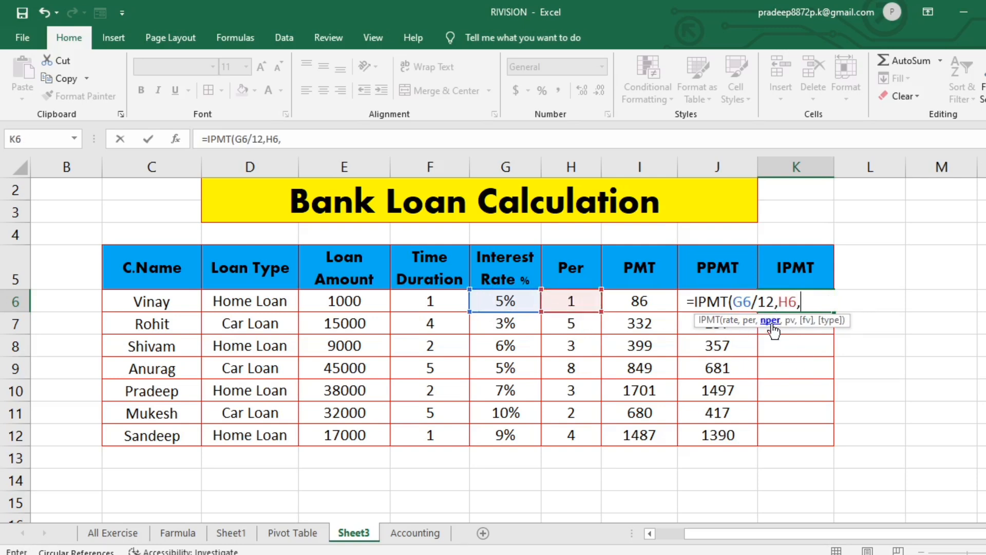
- Finish the IPMT formula in K6 with F6*12 as nper and -E6 as the present value
{"action": "left_click", "coordinate": [430, 311]}
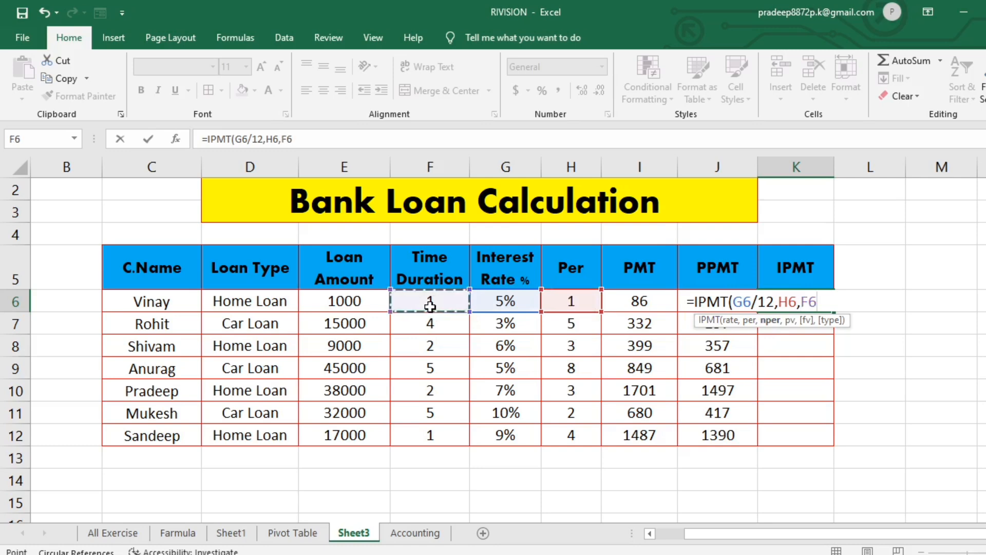
{"action": "type", "text": "*"}
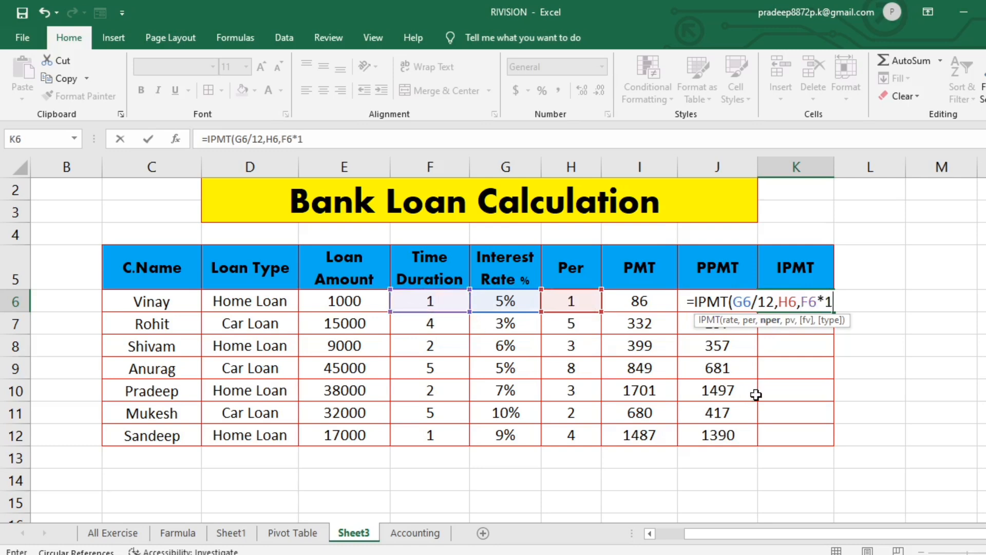
{"action": "type", "text": "12,"}
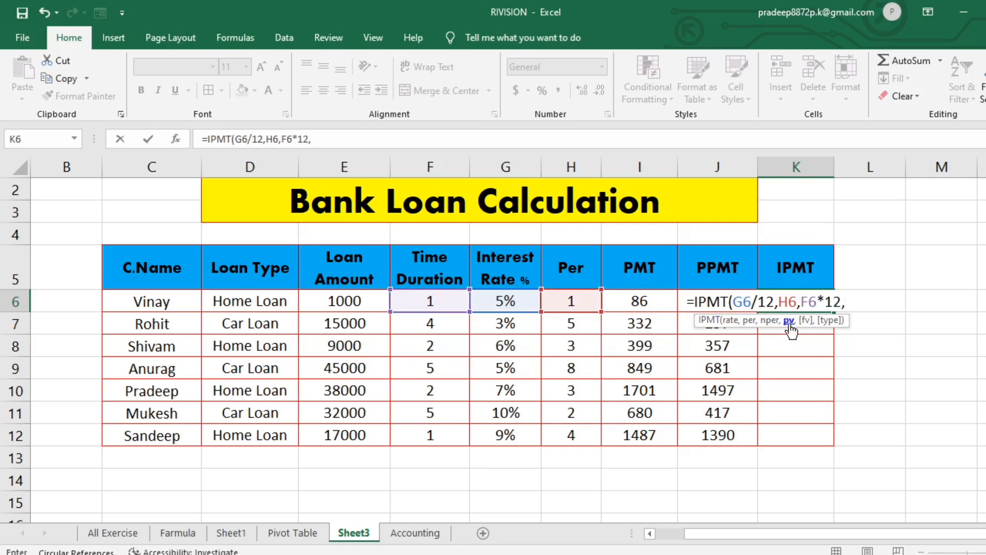
{"action": "left_click", "coordinate": [335, 306]}
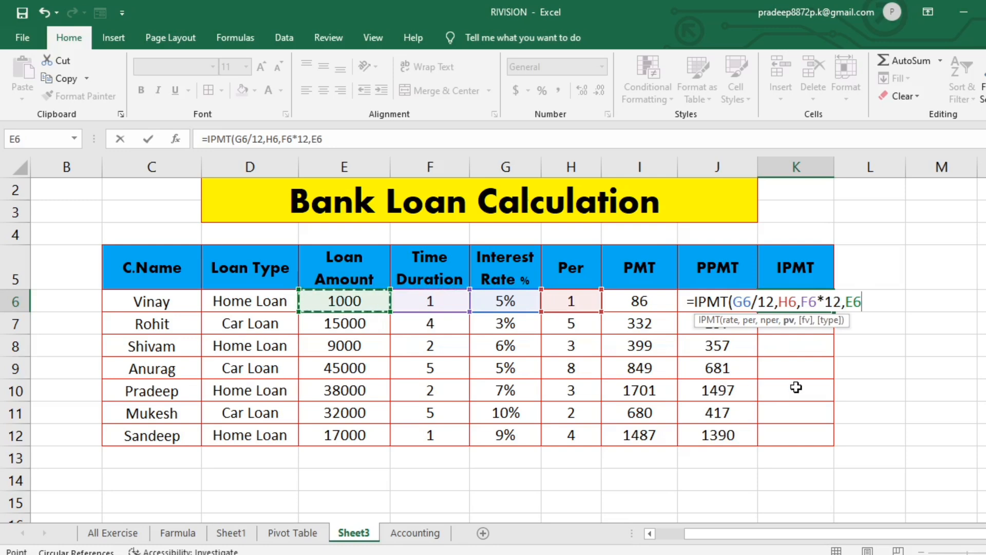
{"action": "type", "text": ")"}
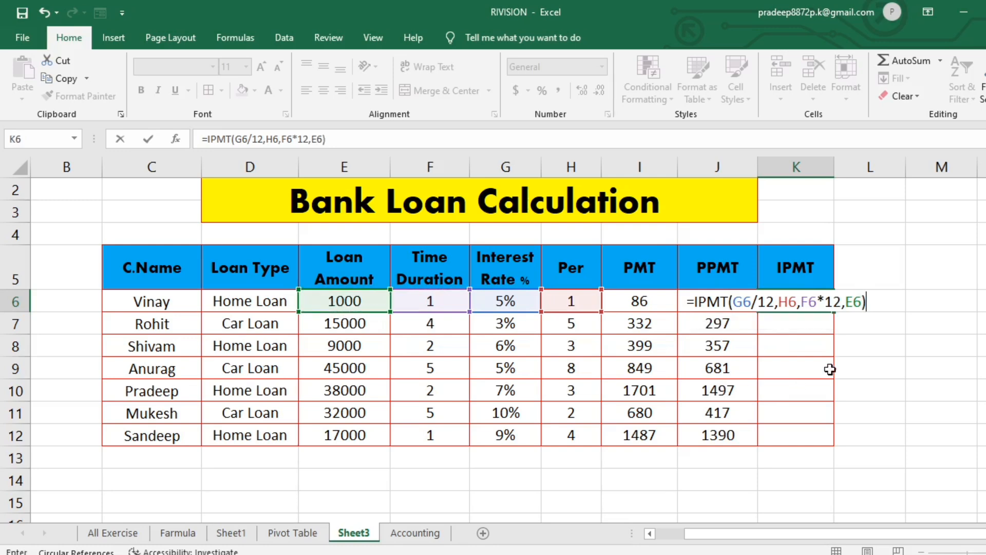
{"action": "left_click", "coordinate": [847, 302]}
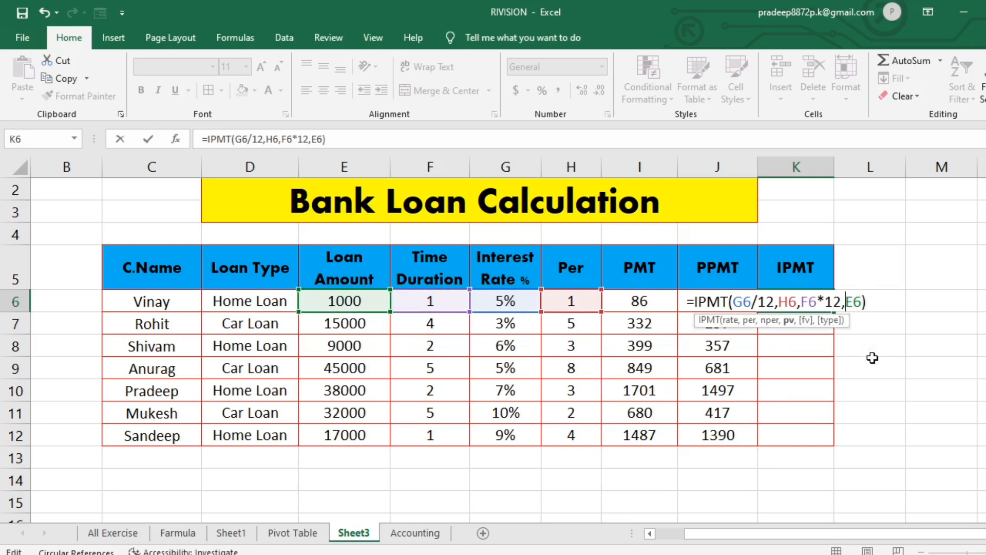
{"action": "type", "text": "-"}
{"action": "key", "text": "Return"}
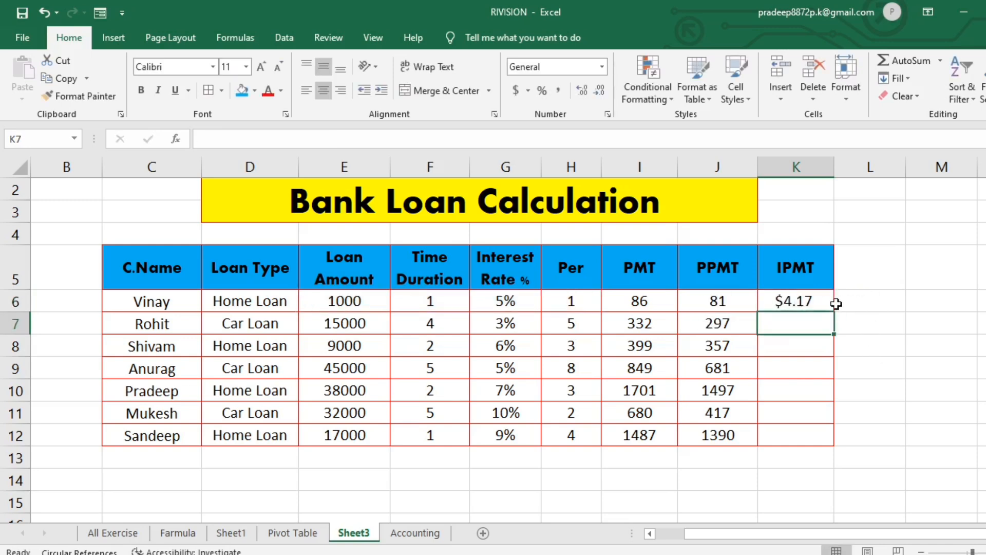
- Give K6 the General format without decimals and fill its IPMT formula down through K12
{"action": "left_click", "coordinate": [824, 302]}
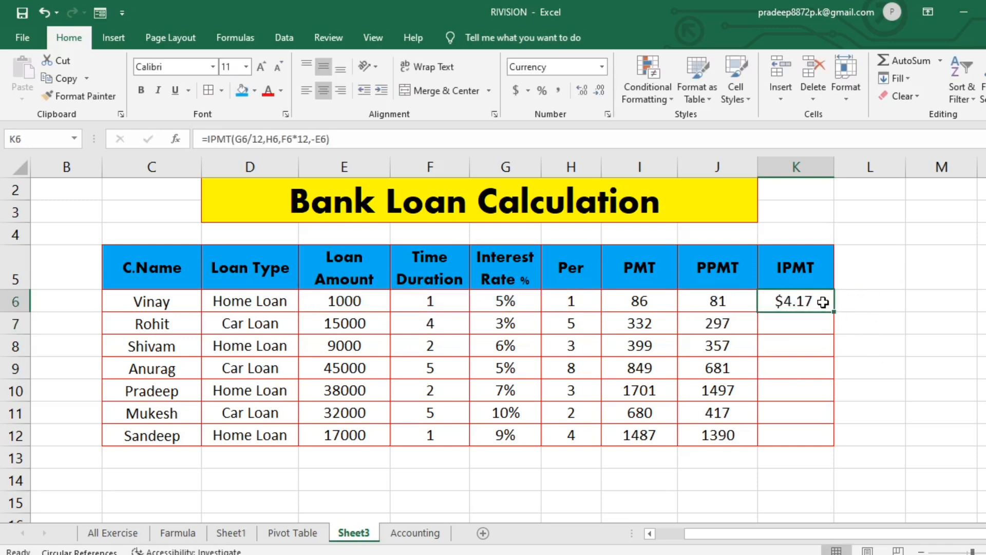
{"action": "left_click", "coordinate": [602, 67]}
{"action": "left_click", "coordinate": [580, 82]}
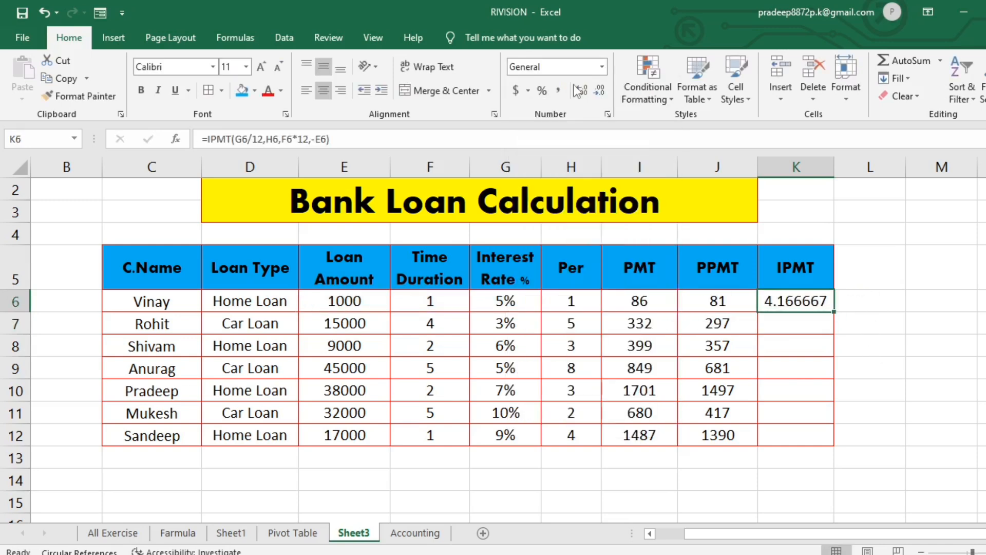
{"action": "left_click", "coordinate": [604, 95]}
{"action": "left_click", "coordinate": [604, 94]}
{"action": "left_click", "coordinate": [604, 94]}
{"action": "left_click", "coordinate": [605, 94]}
{"action": "left_click", "coordinate": [604, 95]}
{"action": "left_click_drag", "start_coordinate": [836, 312], "coordinate": [835, 440]}
{"action": "left_click", "coordinate": [875, 417]}
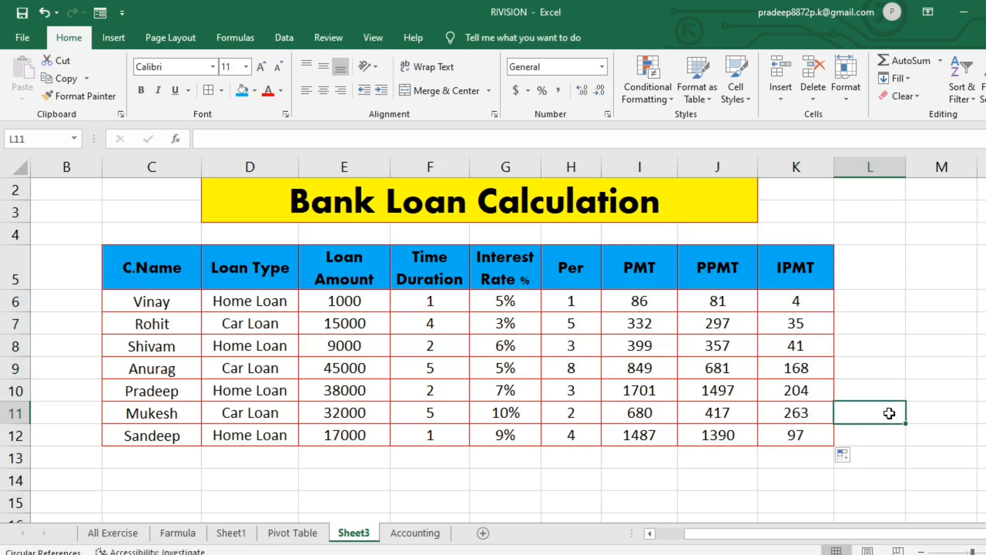
- Format the PMT values in I6:I12 as currency with the ₹ Hindi symbol and 0 decimal places
{"action": "left_click_drag", "start_coordinate": [642, 304], "coordinate": [651, 434]}
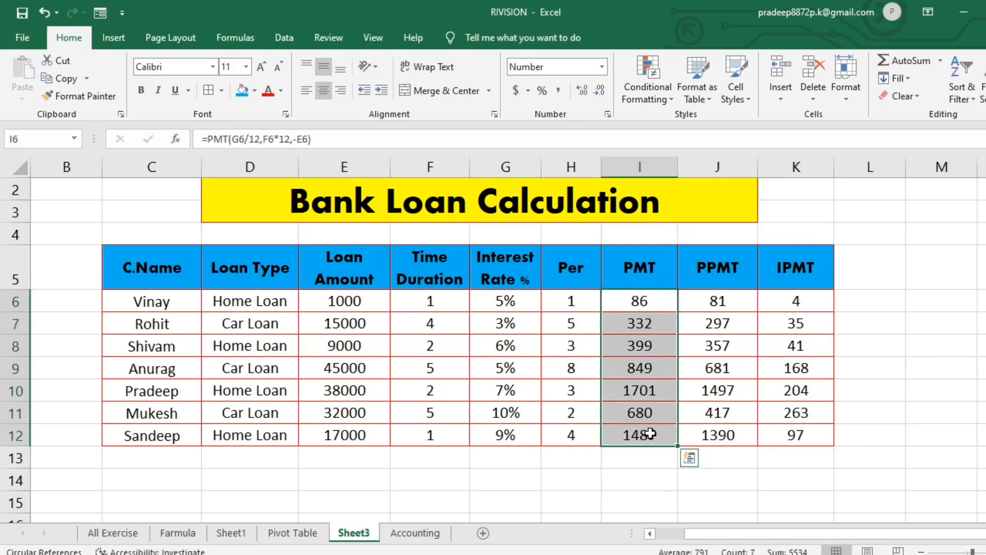
{"action": "left_click", "coordinate": [608, 115]}
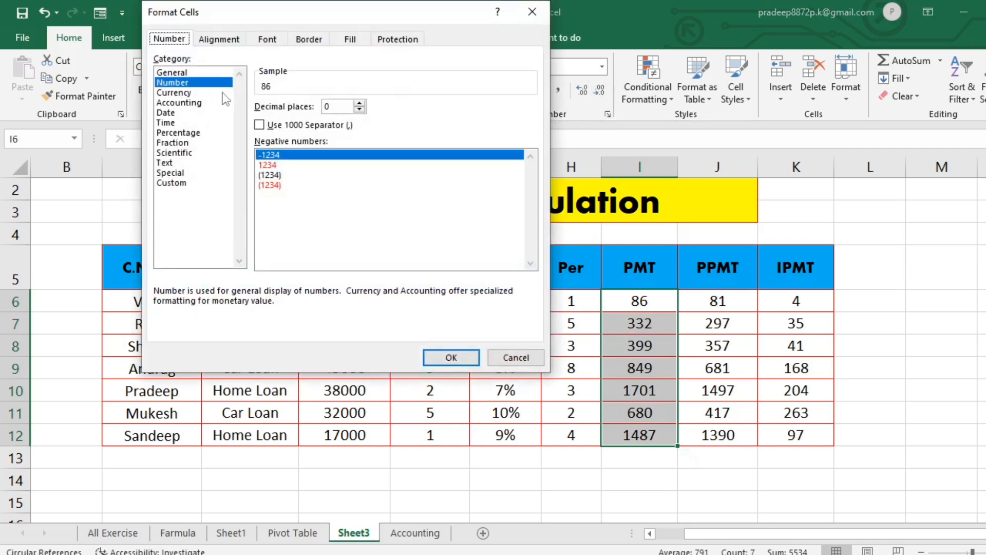
{"action": "left_click", "coordinate": [187, 93]}
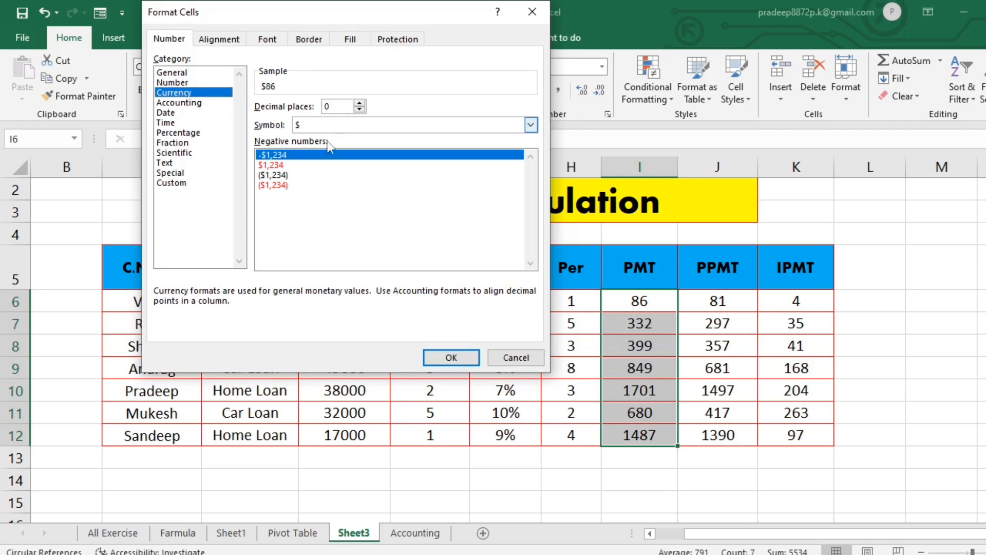
{"action": "left_click", "coordinate": [534, 125]}
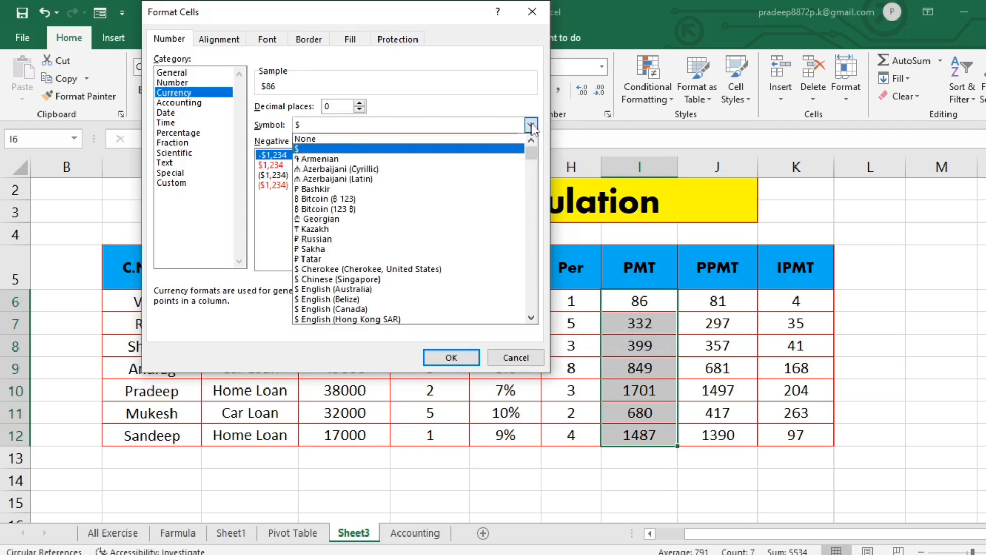
{"action": "scroll", "coordinate": [362, 288], "scroll_direction": "down", "scroll_amount": 6}
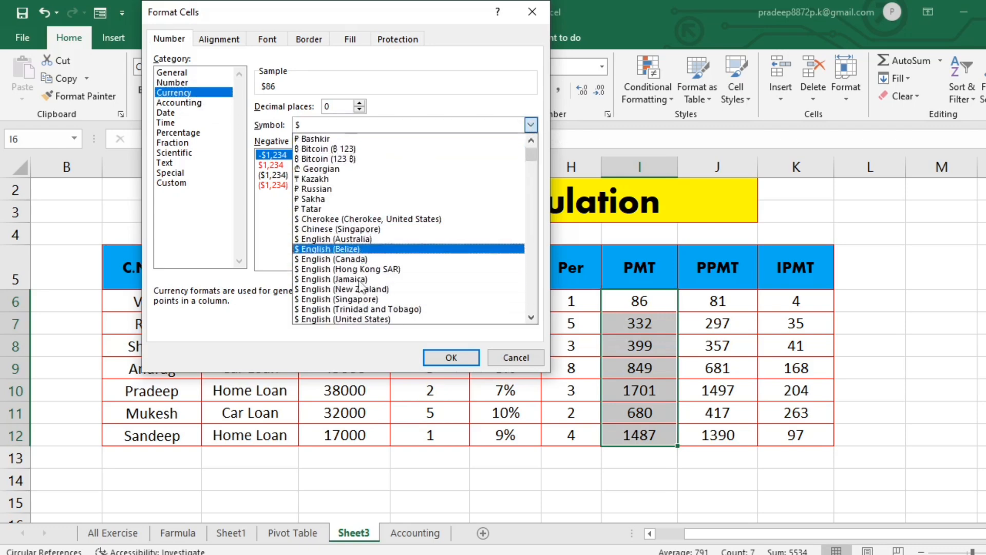
{"action": "scroll", "coordinate": [363, 288], "scroll_direction": "down", "scroll_amount": 5}
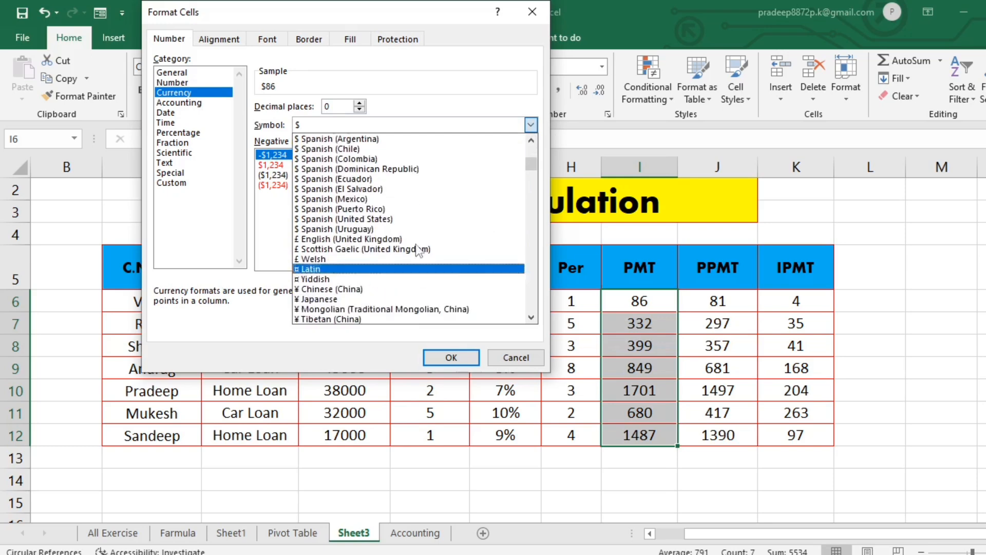
{"action": "scroll", "coordinate": [533, 171], "scroll_direction": "down", "scroll_amount": 6}
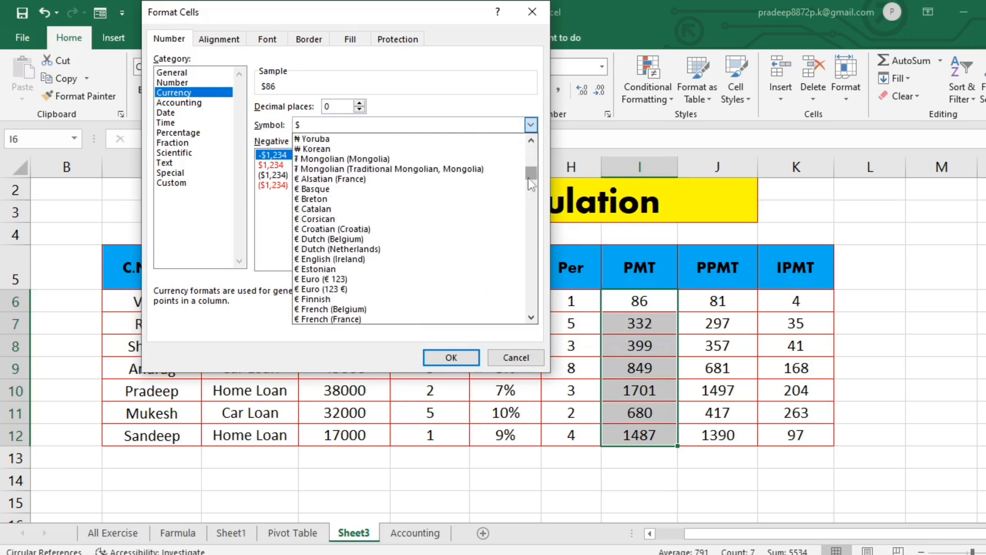
{"action": "scroll", "coordinate": [397, 221], "scroll_direction": "down", "scroll_amount": 2}
{"action": "scroll", "coordinate": [397, 222], "scroll_direction": "down", "scroll_amount": 5}
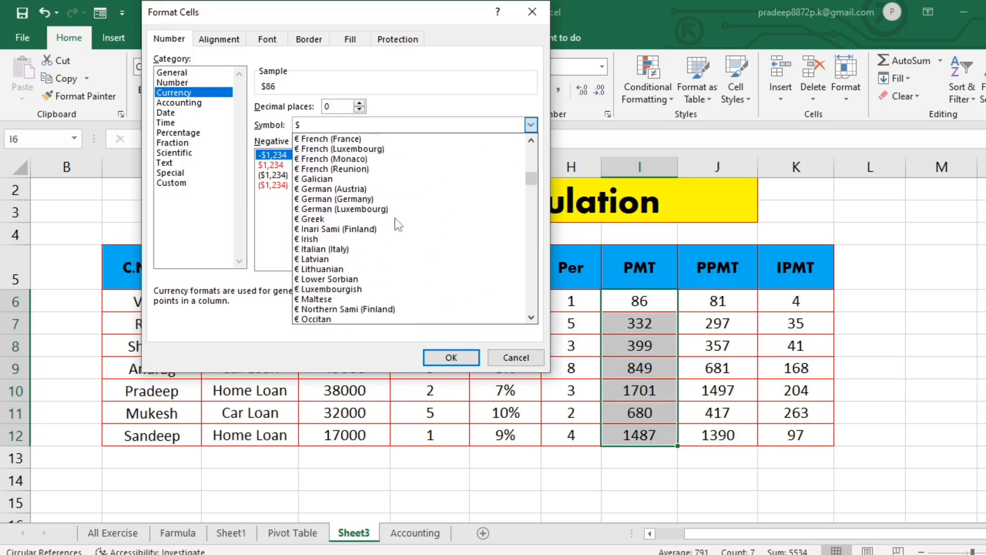
{"action": "scroll", "coordinate": [397, 224], "scroll_direction": "up", "scroll_amount": 3}
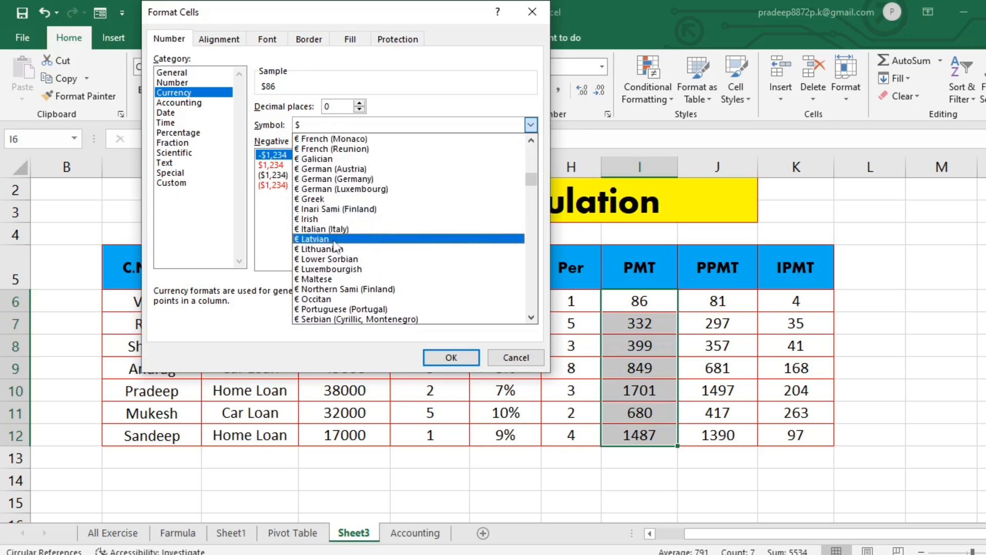
{"action": "scroll", "coordinate": [339, 252], "scroll_direction": "down", "scroll_amount": 5}
{"action": "scroll", "coordinate": [335, 256], "scroll_direction": "down", "scroll_amount": 9}
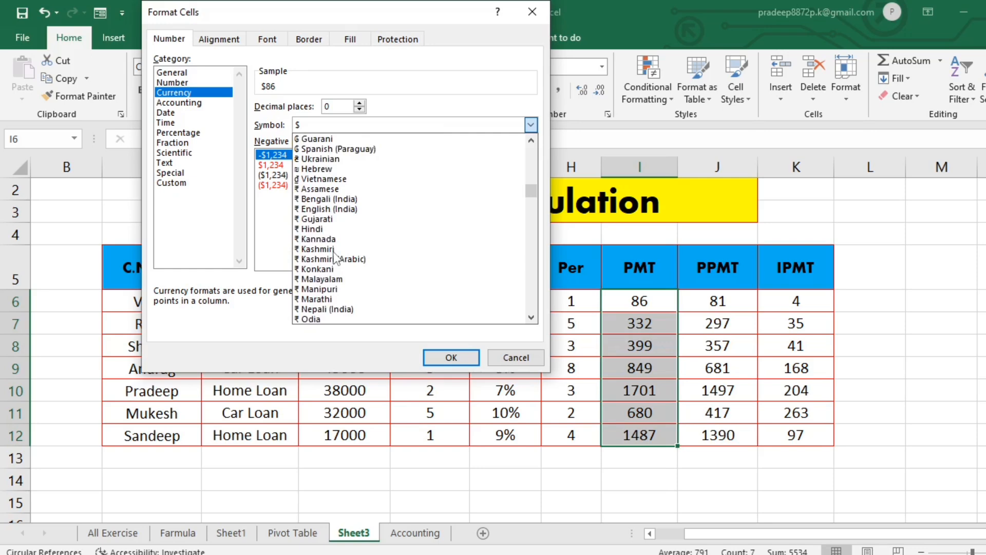
{"action": "left_click", "coordinate": [319, 229]}
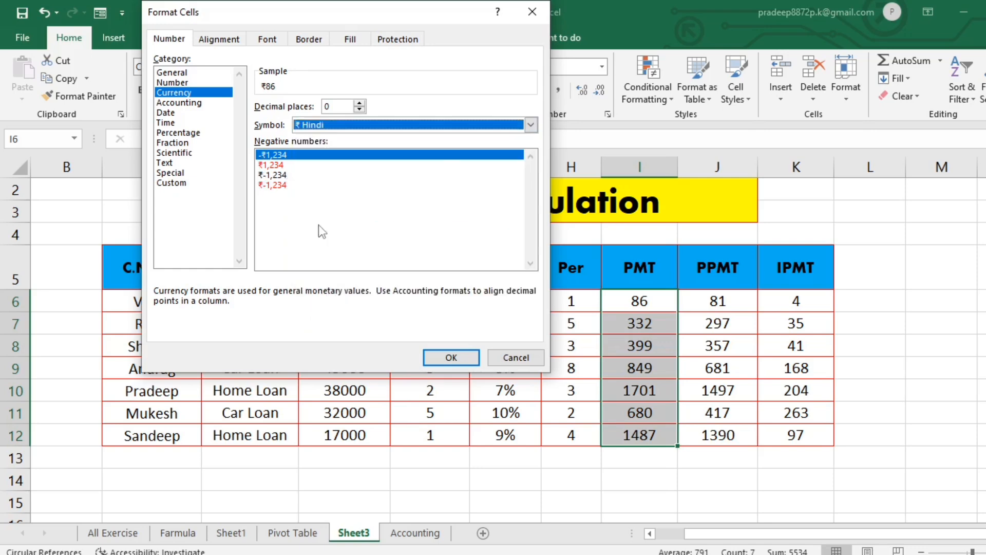
{"action": "left_click", "coordinate": [447, 356]}
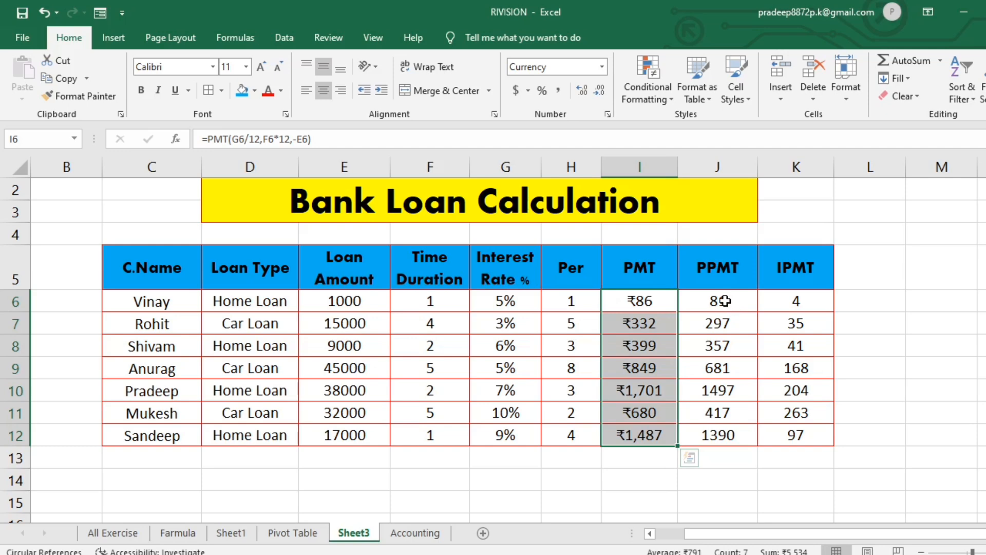
- Format the PPMT values in J6:J12 and the IPMT values in K6:K12 as currency with the ₹ Hindi symbol and 0 decimal places
{"action": "left_click_drag", "start_coordinate": [725, 301], "coordinate": [735, 429]}
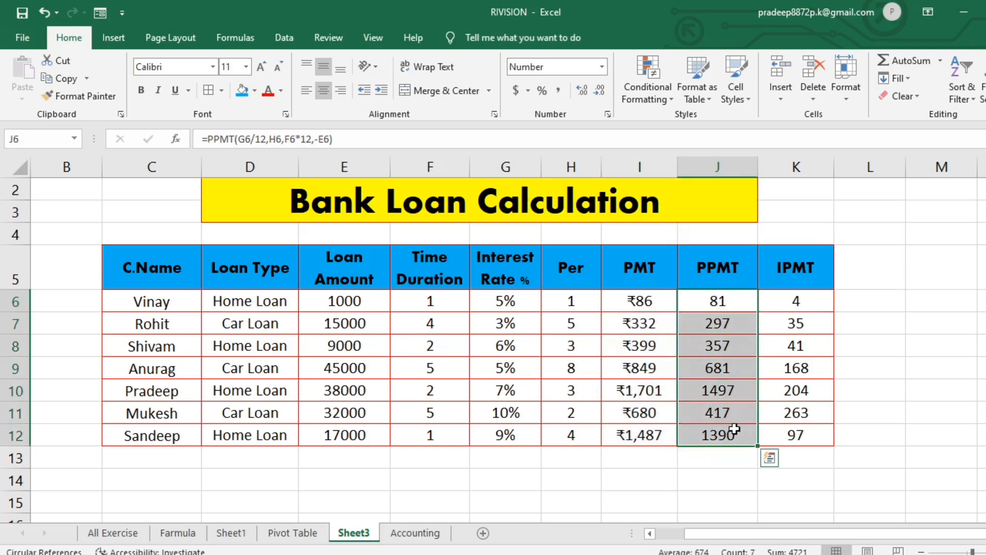
{"action": "left_click", "coordinate": [606, 114]}
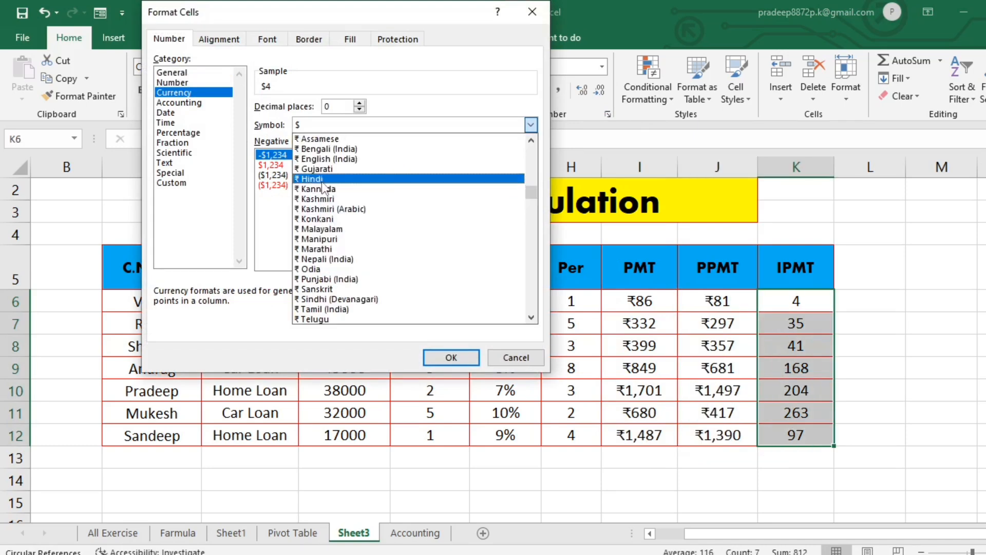
{"action": "left_click", "coordinate": [325, 186]}
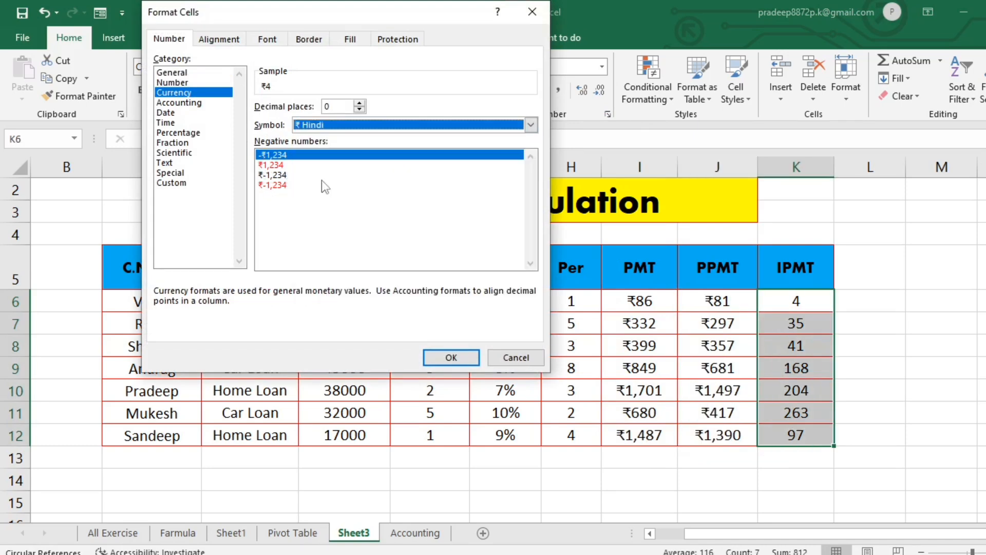
{"action": "left_click", "coordinate": [450, 358]}
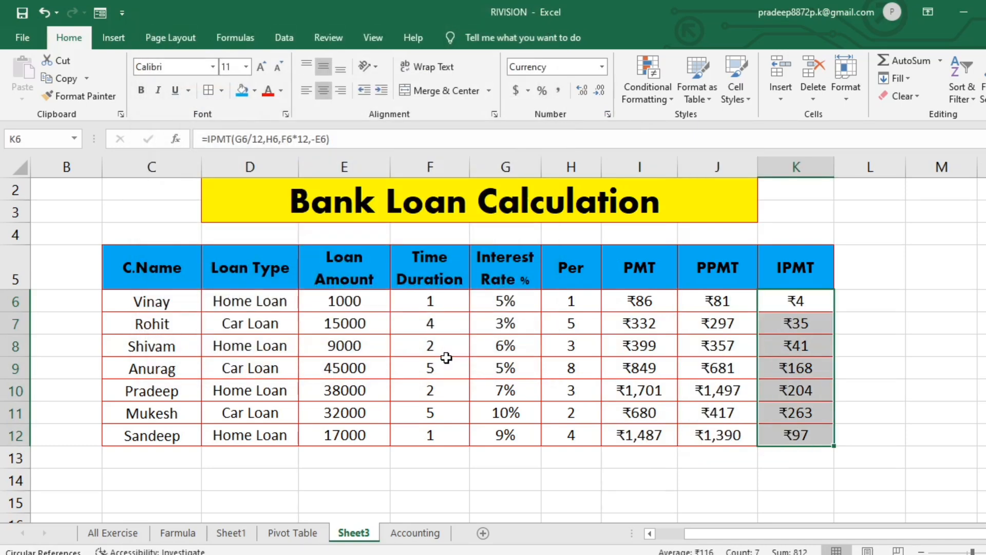
- Change the font color of the PMT values in I6:I12 to red
{"action": "left_click", "coordinate": [923, 434]}
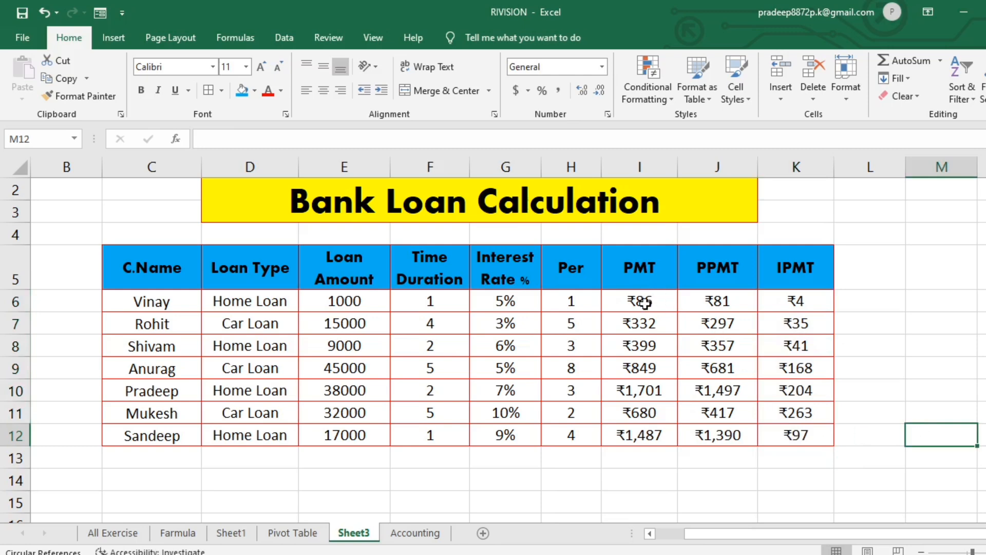
{"action": "left_click_drag", "start_coordinate": [646, 303], "coordinate": [645, 434]}
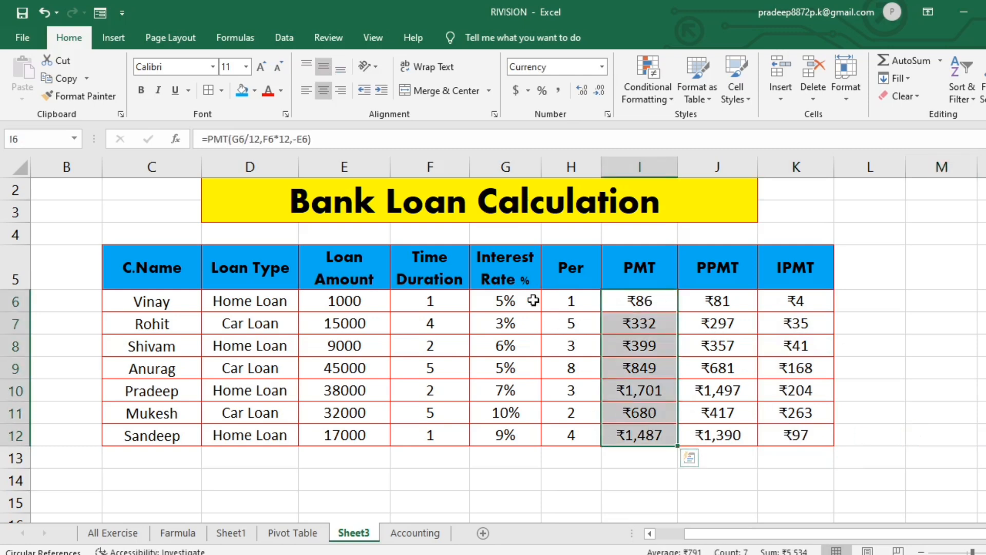
{"action": "left_click", "coordinate": [280, 90]}
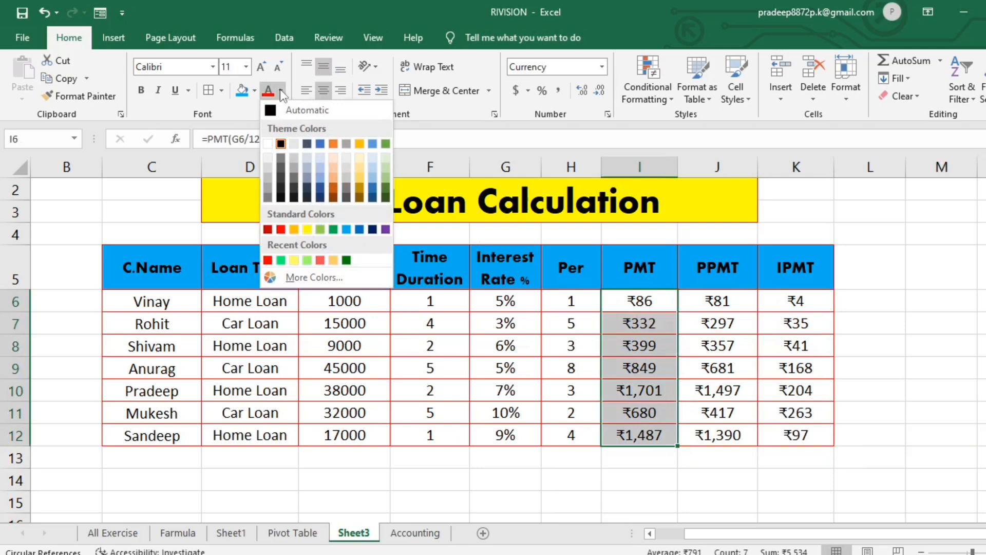
{"action": "left_click", "coordinate": [282, 228]}
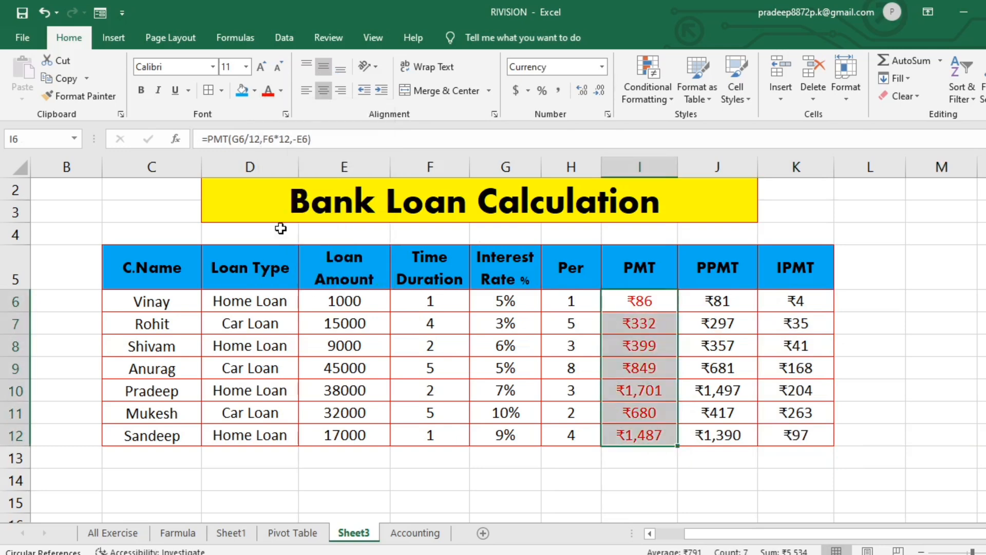
{"action": "left_click", "coordinate": [904, 423]}
- Apply the same red font color to the PPMT values in J6:J12 and the IPMT values in K6:K12
{"action": "left_click_drag", "start_coordinate": [727, 304], "coordinate": [730, 428]}
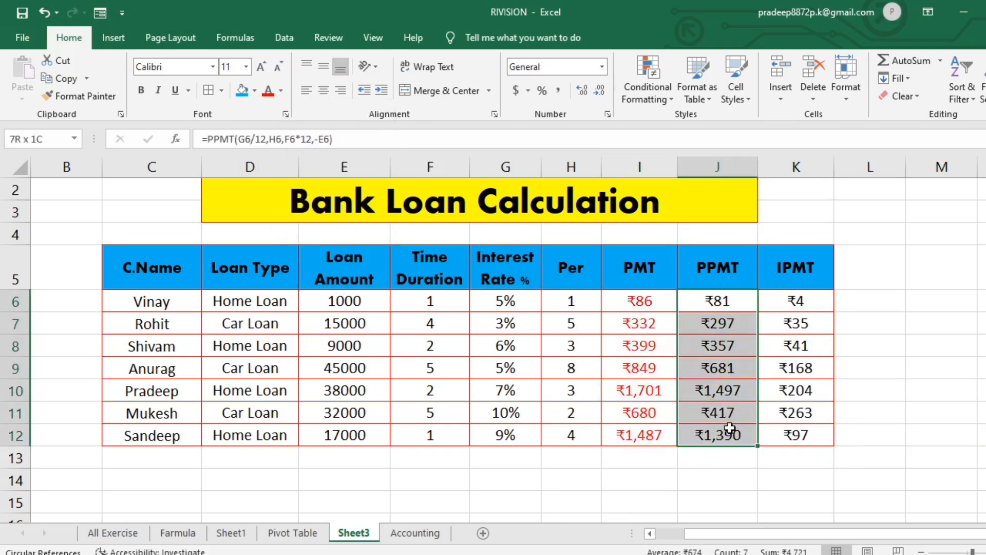
{"action": "left_click", "coordinate": [269, 95]}
{"action": "left_click", "coordinate": [928, 334]}
{"action": "left_click_drag", "start_coordinate": [807, 304], "coordinate": [811, 435]}
{"action": "left_click", "coordinate": [273, 94]}
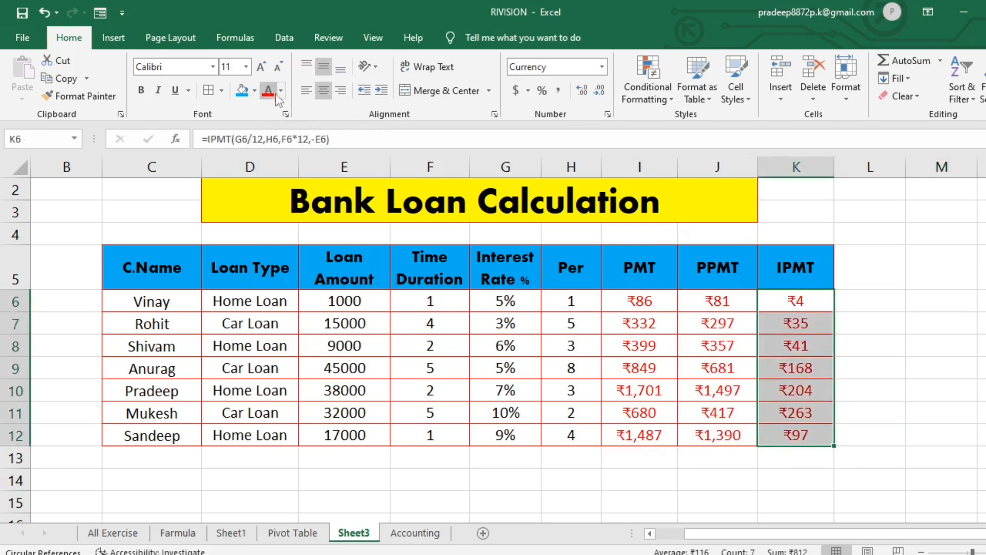
{"action": "left_click", "coordinate": [873, 407]}
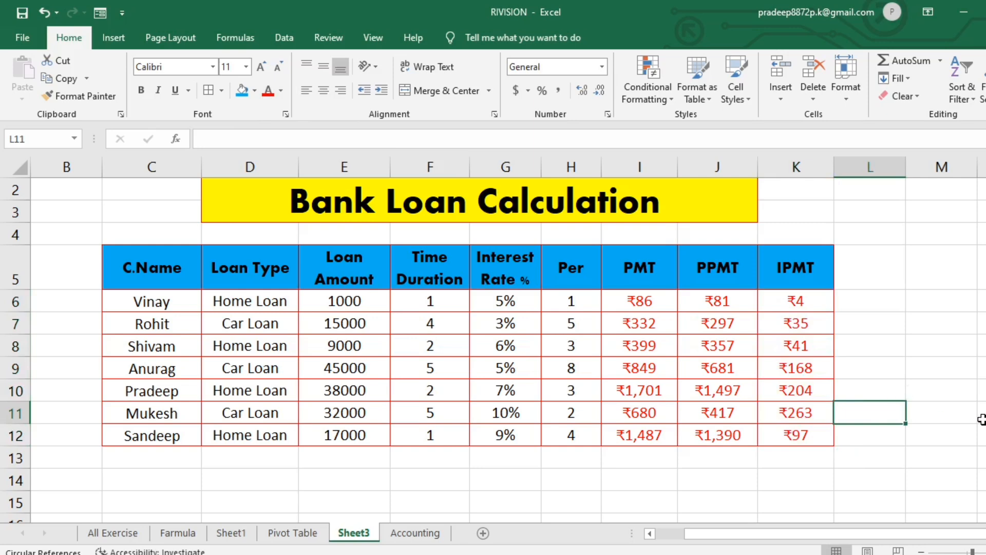
- Set the Per value of the first loan in H6 to 9
{"action": "left_click", "coordinate": [572, 301]}
{"action": "type", "text": "9"}
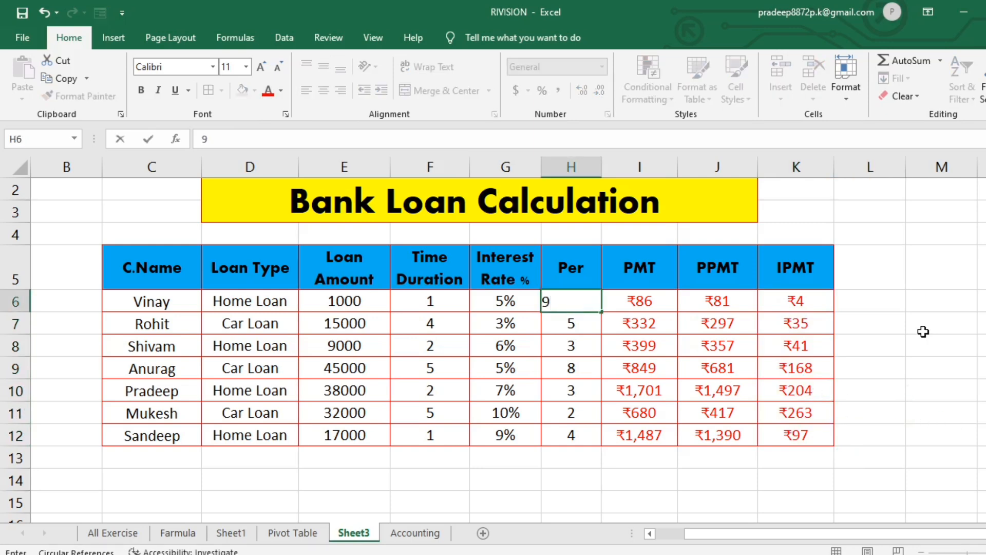
{"action": "key", "text": "Return"}
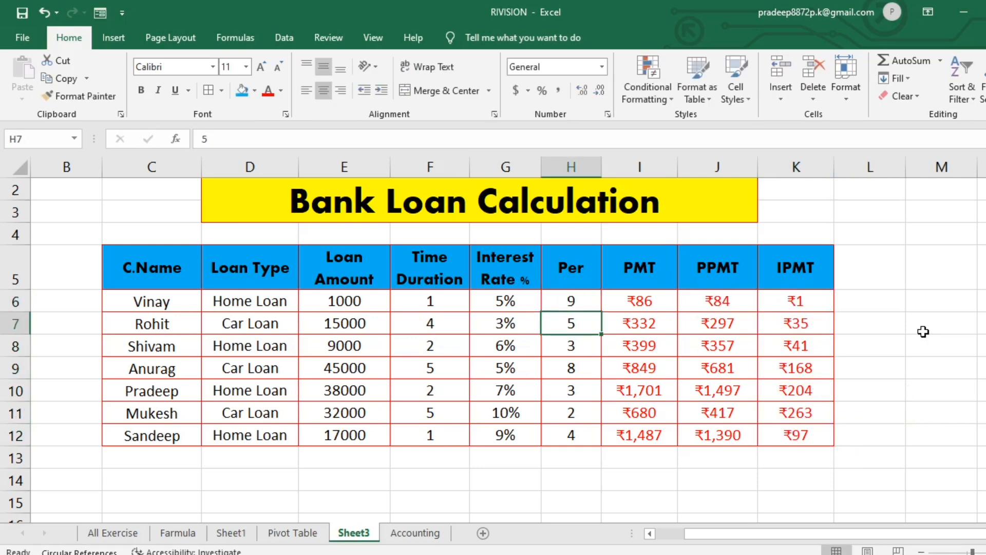
- Try 5 as the Per value in H9 and replace it with 1
{"action": "left_click", "coordinate": [572, 369]}
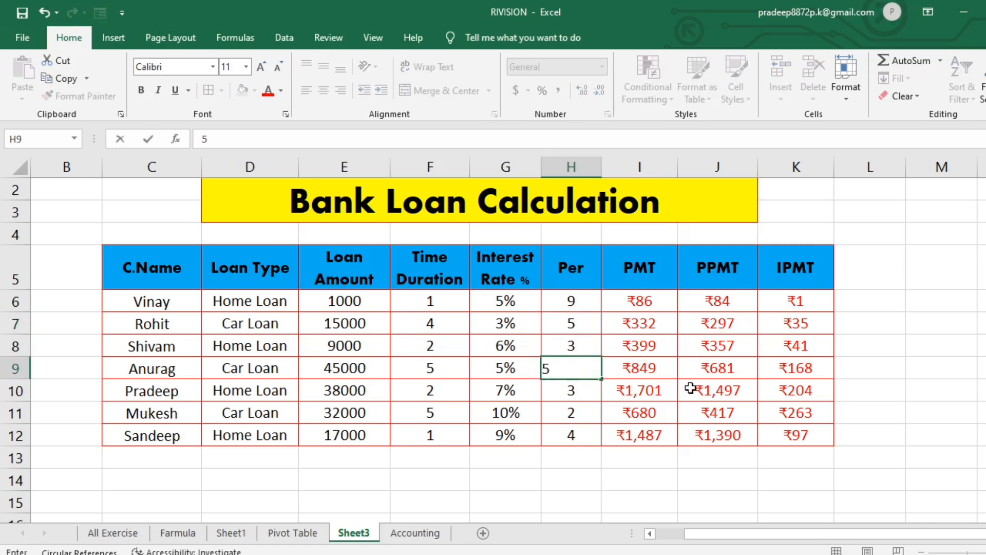
{"action": "key", "text": "Return"}
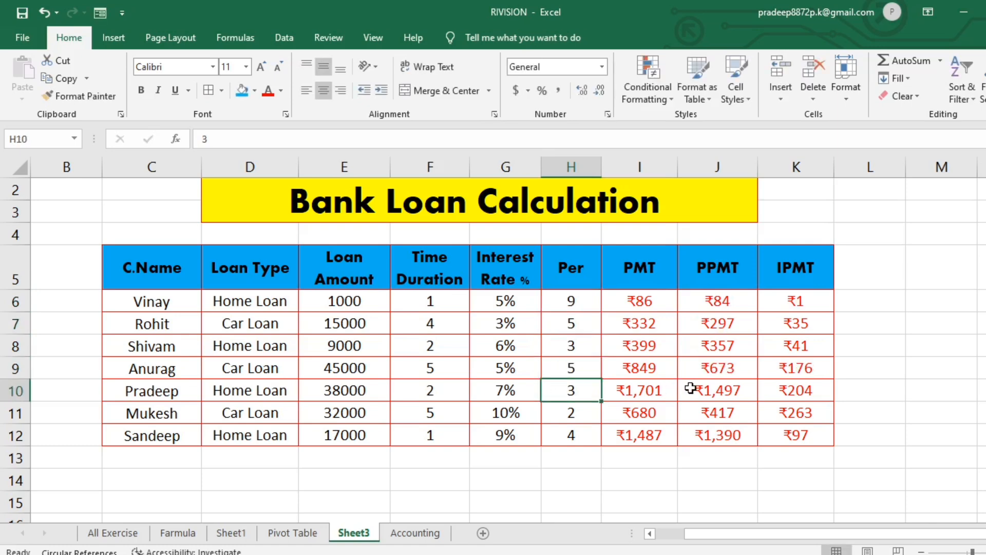
{"action": "left_click", "coordinate": [587, 370]}
{"action": "type", "text": "1"}
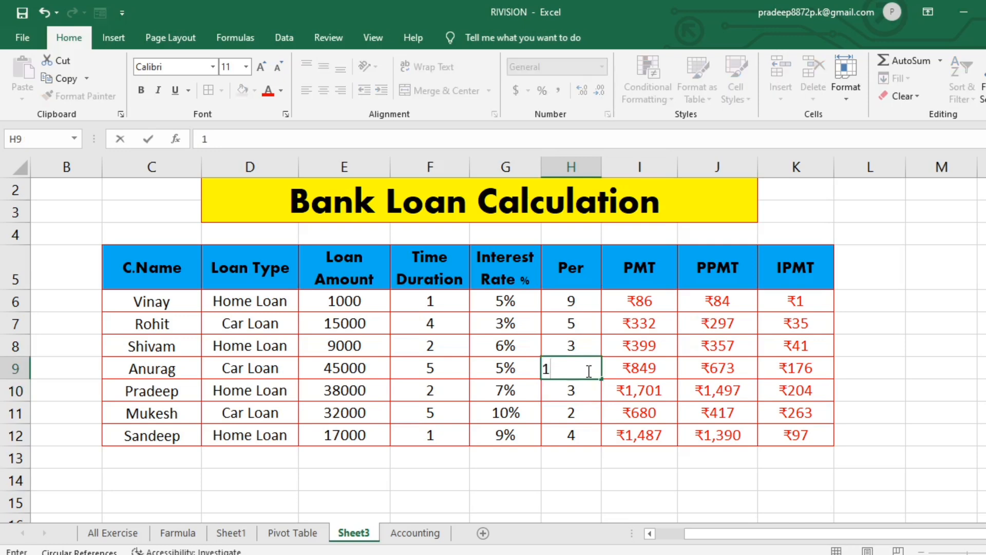
{"action": "key", "text": "Return"}
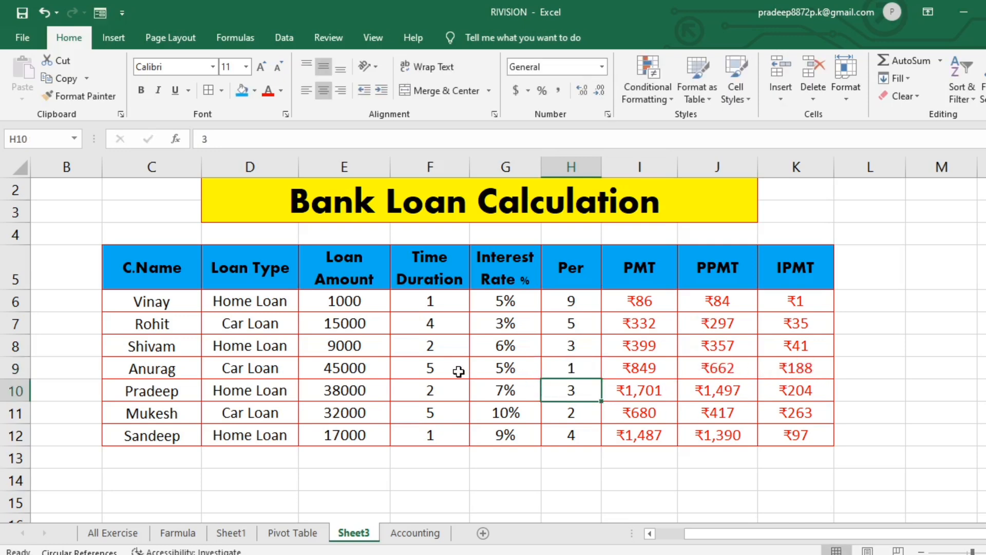
- Set the loan amount of the first loan in E6 to 12000
{"action": "left_click", "coordinate": [333, 306]}
{"action": "type", "text": "1200"}
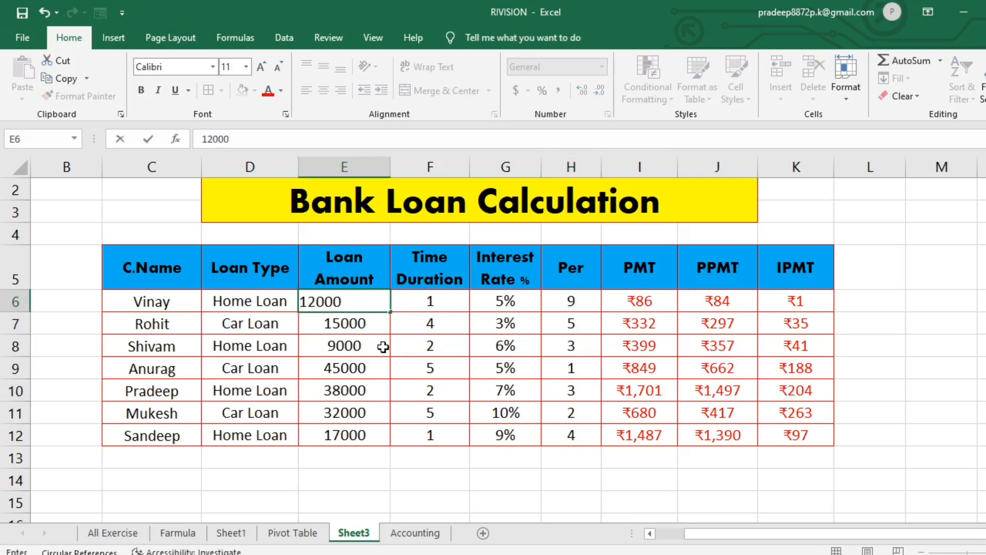
{"action": "key", "text": "Return"}
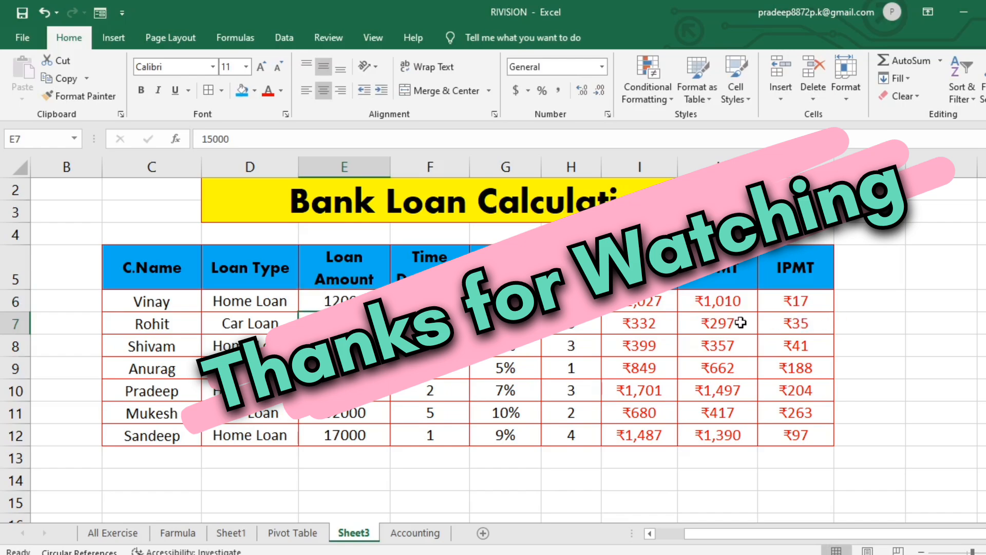